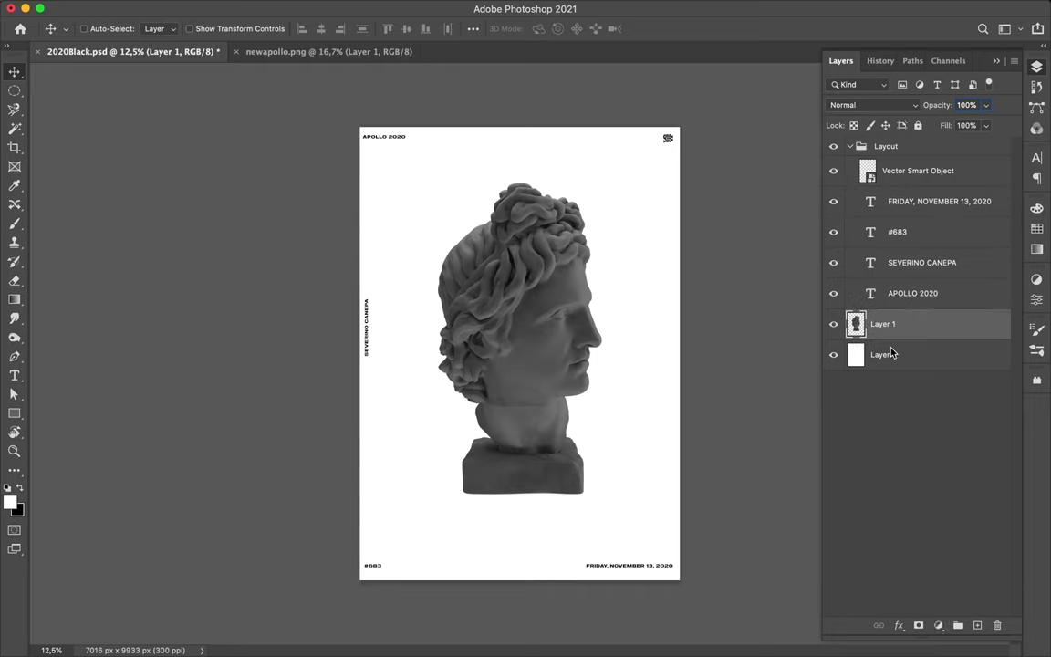
Step: Add a Levels adjustment to the bust, pulling the black and white input sliders inward
{"action": "left_click", "coordinate": [938, 625]}
{"action": "left_click", "coordinate": [872, 434]}
{"action": "left_click_drag", "start_coordinate": [827, 429], "coordinate": [855, 429]}
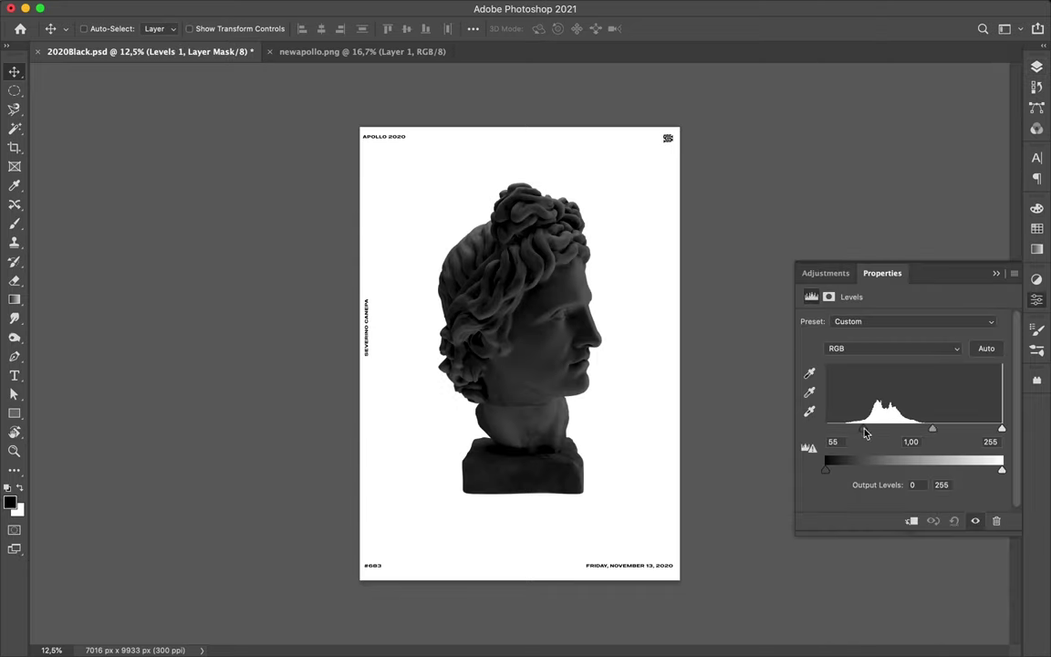
{"action": "left_click_drag", "start_coordinate": [1002, 428], "coordinate": [922, 429]}
Step: Merge the Levels adjustment into the bust and draw a page-sized gradient rectangle
{"action": "left_click", "coordinate": [1036, 66]}
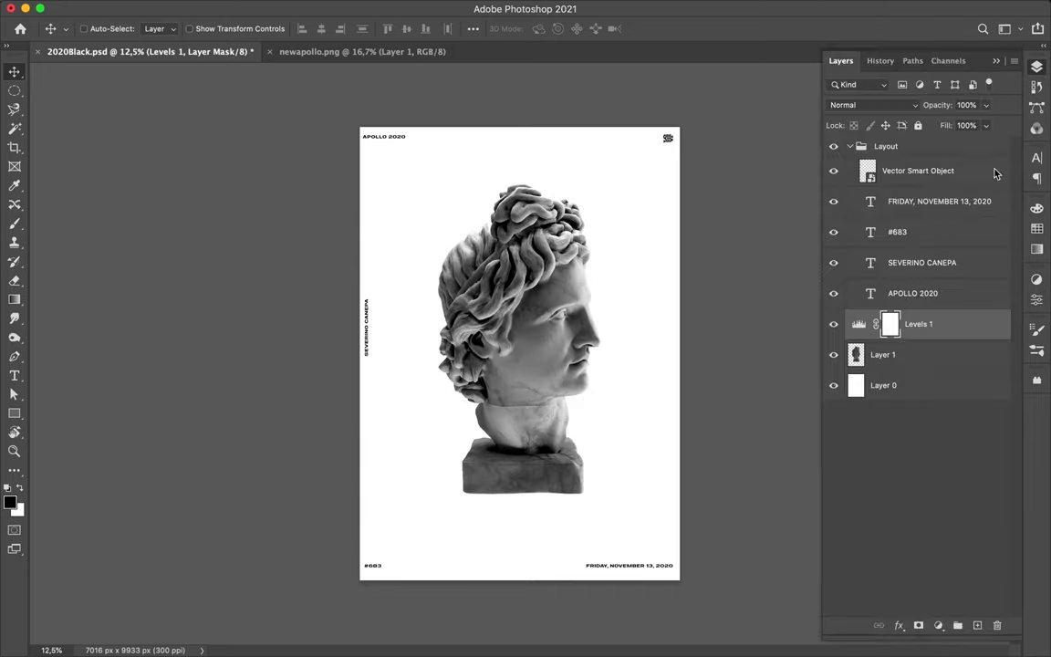
{"action": "left_click", "coordinate": [927, 357]}
{"action": "key", "text": "Delete"}
{"action": "key", "text": "u"}
{"action": "mouse_move", "coordinate": [360, 127]}
{"action": "left_mouse_down"}
{"action": "mouse_move", "coordinate": [619, 581]}
{"action": "mouse_move", "coordinate": [683, 585]}
{"action": "left_mouse_up"}
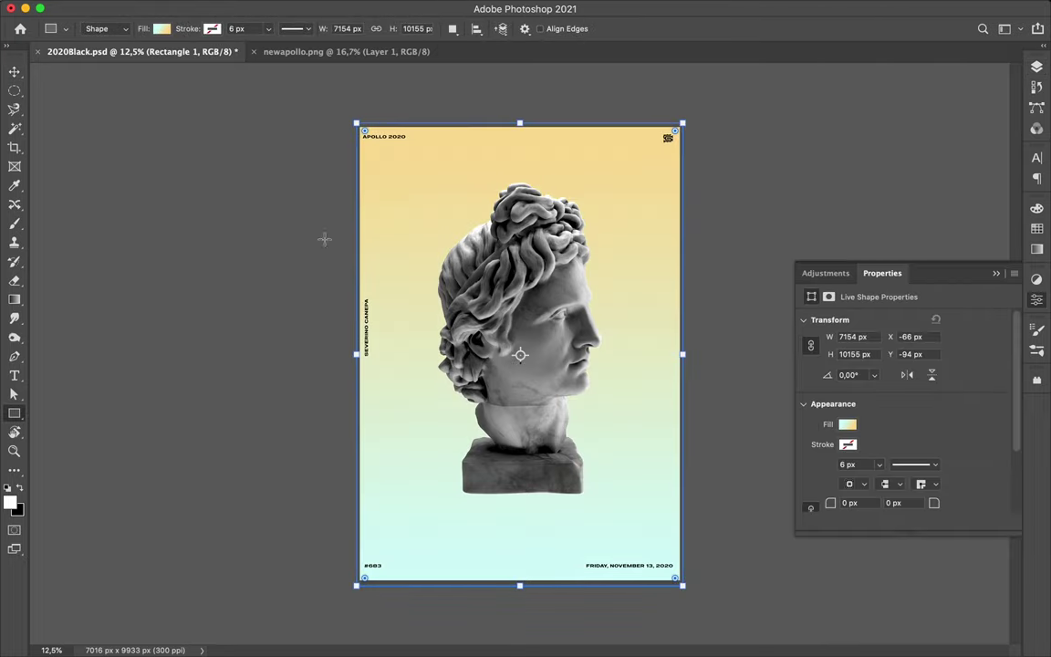
Step: Switch the rectangle's fill to a black-to-white gradient with an added middle colour stop
{"action": "left_click", "coordinate": [157, 28]}
{"action": "left_click", "coordinate": [215, 108]}
{"action": "left_click", "coordinate": [156, 223]}
{"action": "double_click", "coordinate": [156, 223]}
{"action": "key", "text": "Return"}
Step: Set the left gradient stop to grey #414141, then lighten it to #737373
{"action": "double_click", "coordinate": [68, 224]}
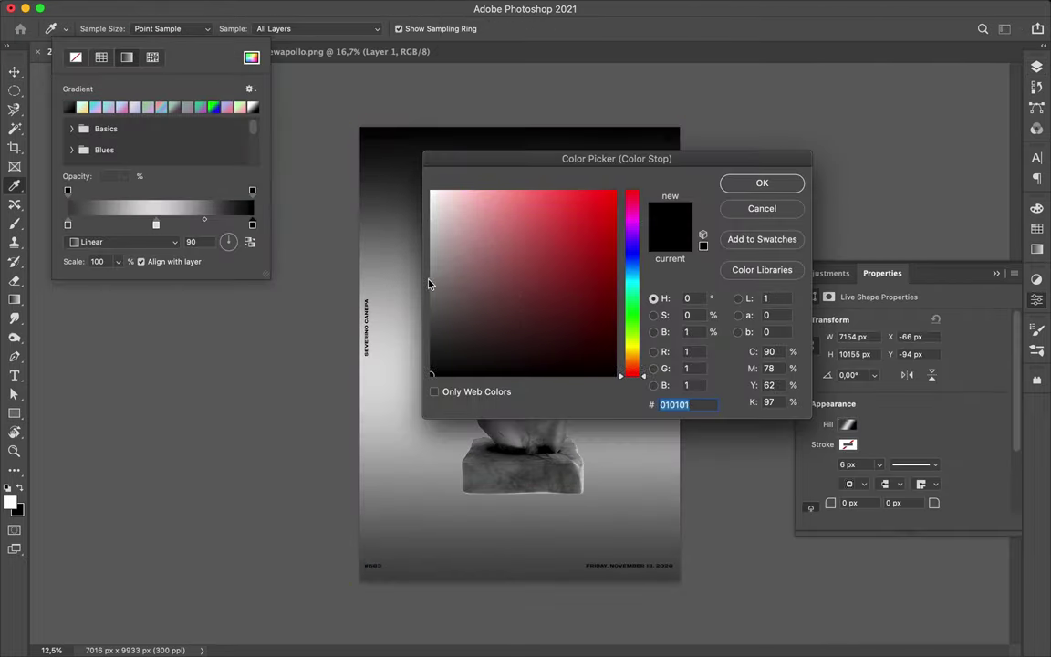
{"action": "type", "text": "414141"}
{"action": "left_click", "coordinate": [762, 183]}
{"action": "double_click", "coordinate": [67, 223]}
{"action": "type", "text": "737373"}
{"action": "left_click", "coordinate": [762, 183]}
Step: Change the gradient stop to #828282 and review the right stop's colour
{"action": "double_click", "coordinate": [67, 223]}
{"action": "type", "text": "828282"}
{"action": "left_click", "coordinate": [750, 176]}
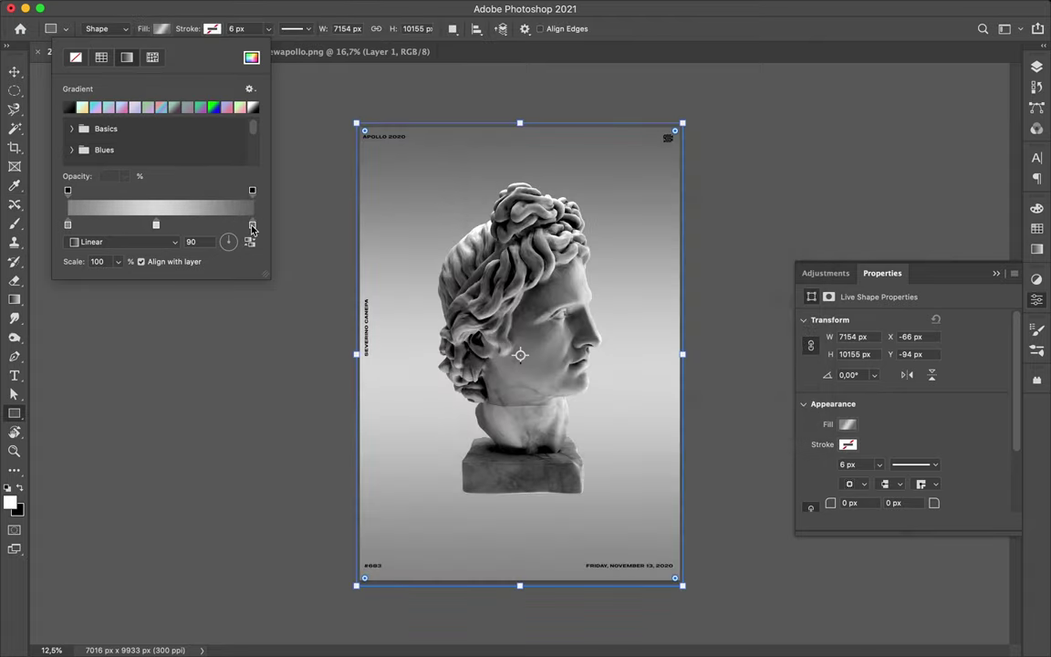
{"action": "double_click", "coordinate": [251, 224]}
{"action": "left_click", "coordinate": [781, 176]}
{"action": "double_click", "coordinate": [252, 223]}
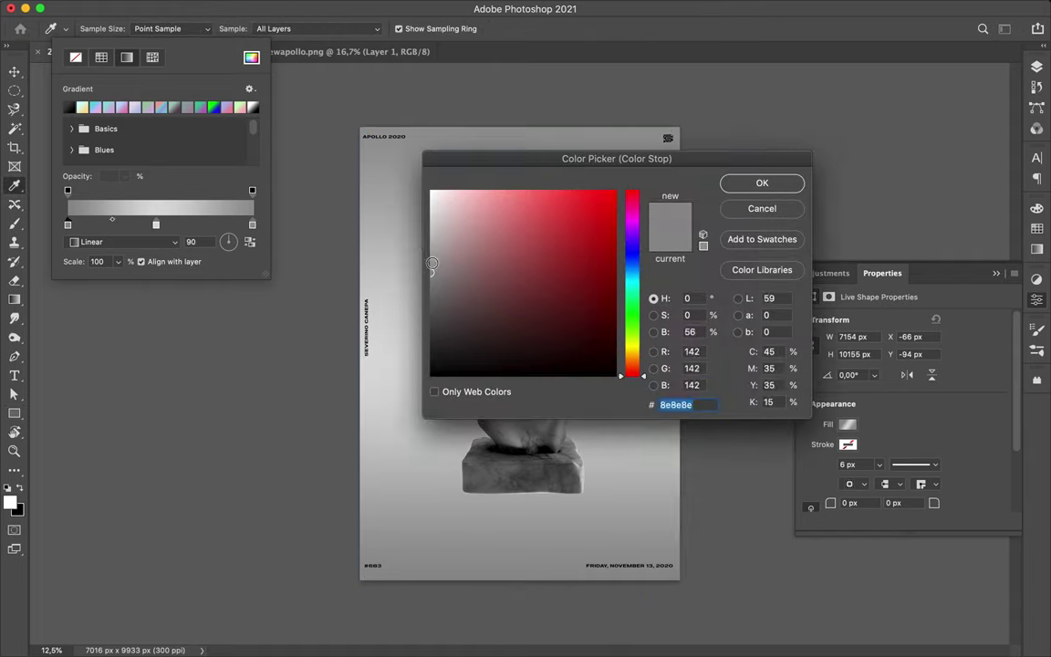
{"action": "left_click", "coordinate": [744, 181]}
Step: Fit the whole poster in the window and show the Layers panel again
{"action": "key", "text": "v"}
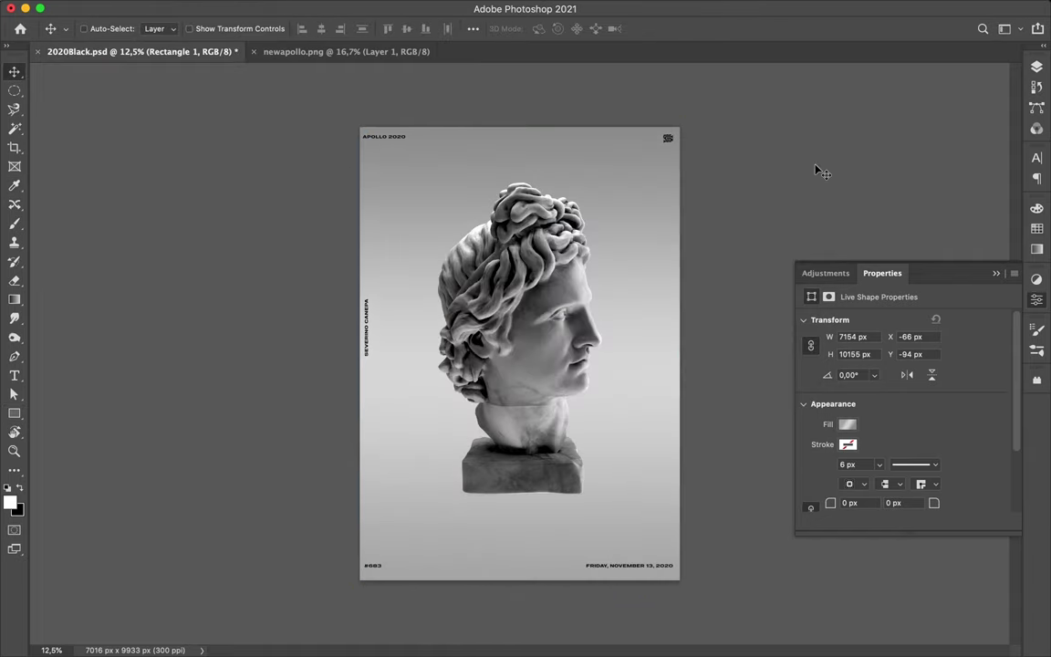
{"action": "key", "text": "ctrl+0"}
{"action": "key", "text": "F7"}
{"action": "key", "text": "t"}
{"action": "key", "text": "alt+bracketright"}
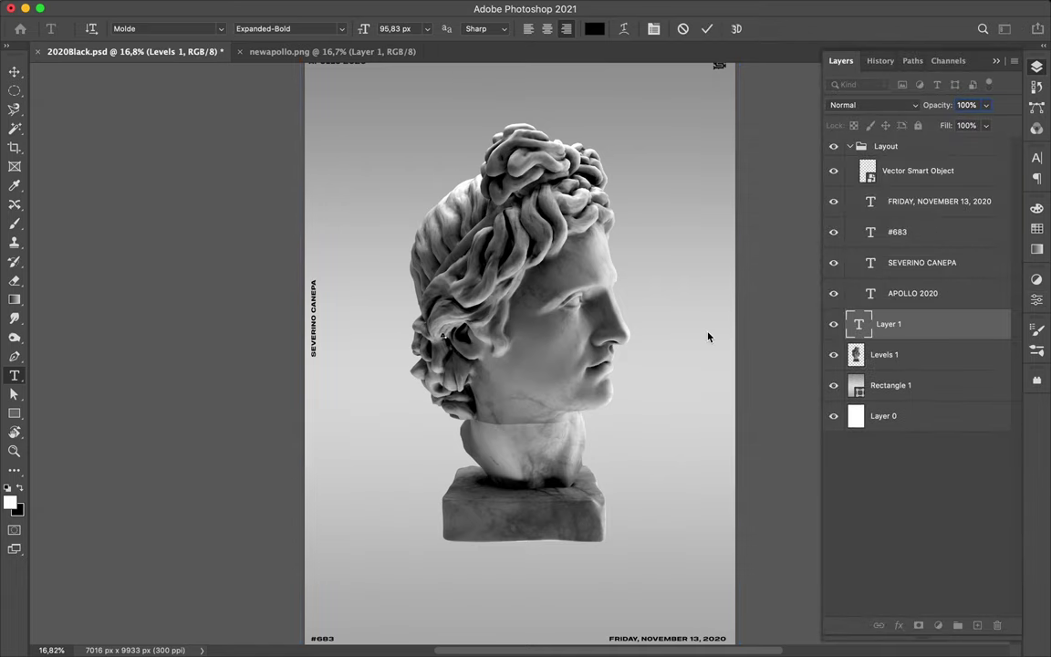
Step: Set the letter A's font to Bodoni URW Extra Wide
{"action": "left_click", "coordinate": [1036, 158]}
{"action": "left_click", "coordinate": [914, 181]}
{"action": "type", "text": "Bodoni 72"}
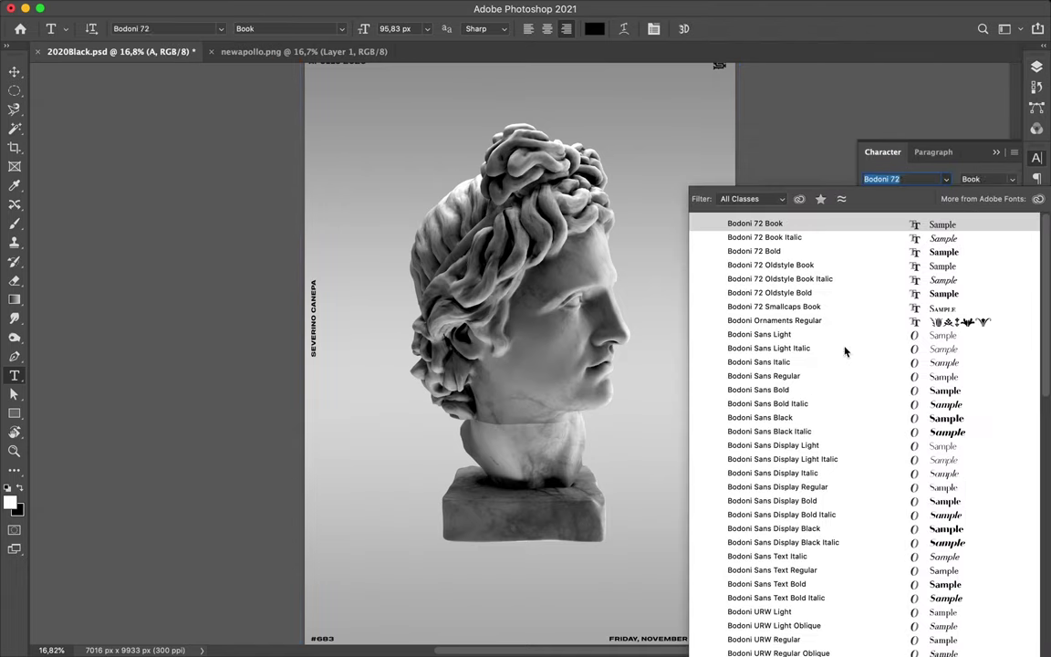
{"action": "scroll", "coordinate": [863, 446], "scroll_direction": "down", "scroll_amount": 5}
{"action": "scroll", "coordinate": [863, 446], "scroll_direction": "down", "scroll_amount": 3}
{"action": "left_click", "coordinate": [778, 431]}
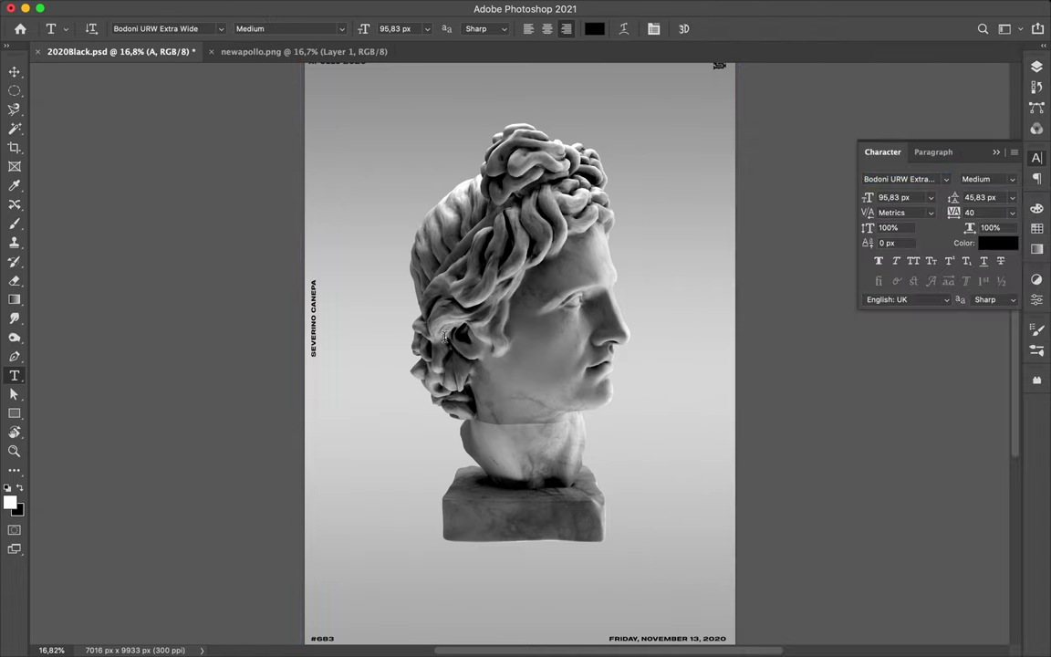
Step: Scale the A up over the bust's face and make it the Light weight
{"action": "key", "text": "ctrl+t"}
{"action": "left_click_drag", "start_coordinate": [447, 341], "coordinate": [654, 549]}
{"action": "left_click_drag", "start_coordinate": [539, 328], "coordinate": [539, 210]}
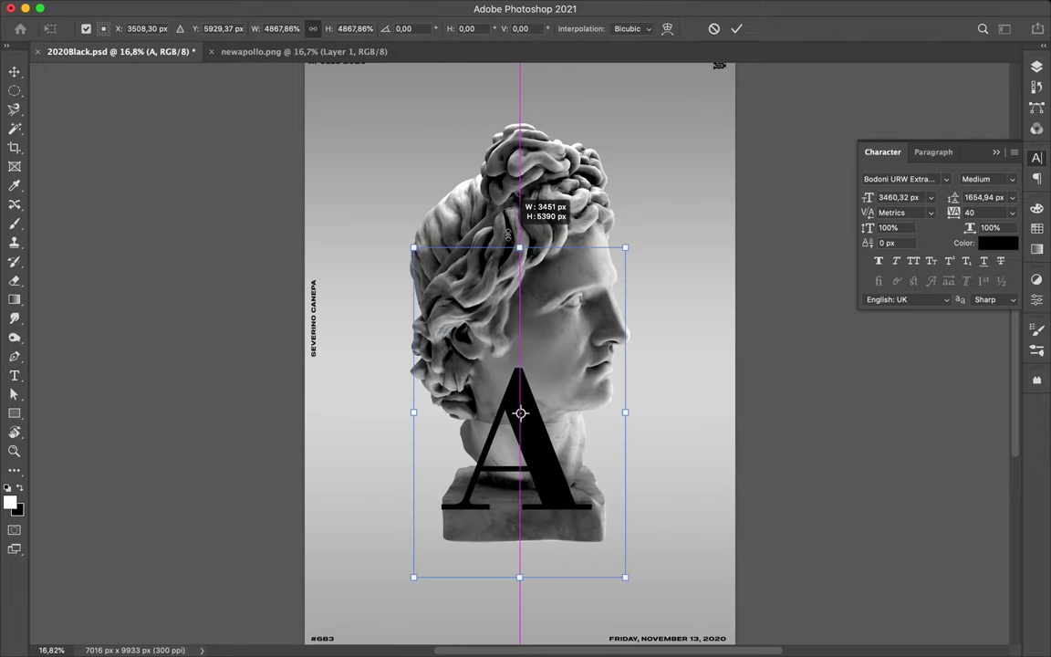
{"action": "key", "text": "Return"}
{"action": "left_click", "coordinate": [987, 179]}
{"action": "left_click", "coordinate": [985, 169]}
Step: Duplicate the bust layer
{"action": "key", "text": "v"}
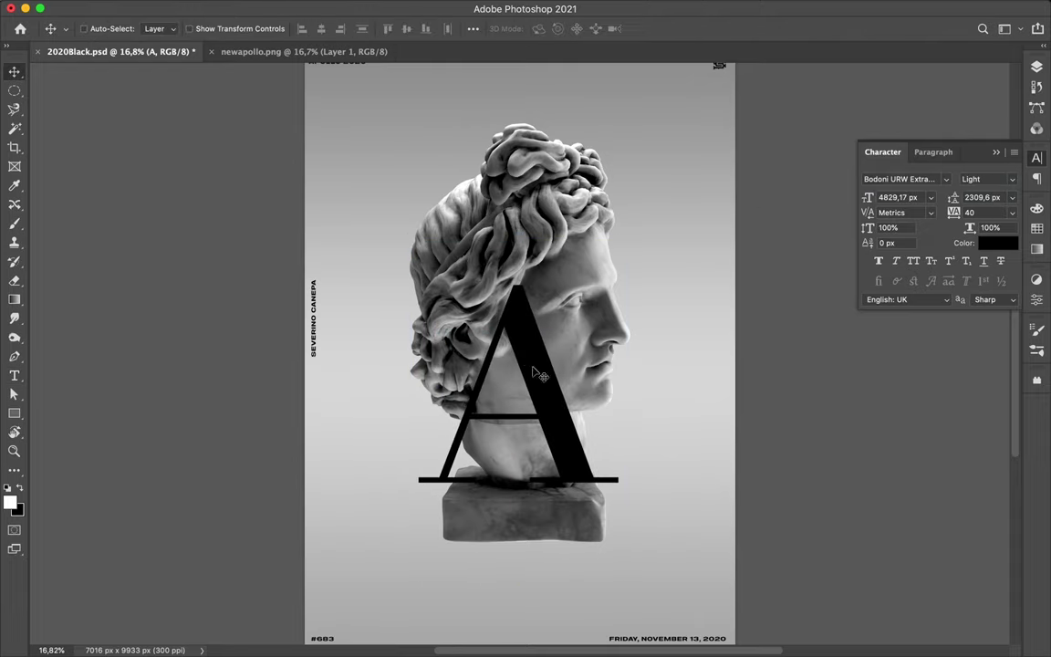
{"action": "key", "text": "F7"}
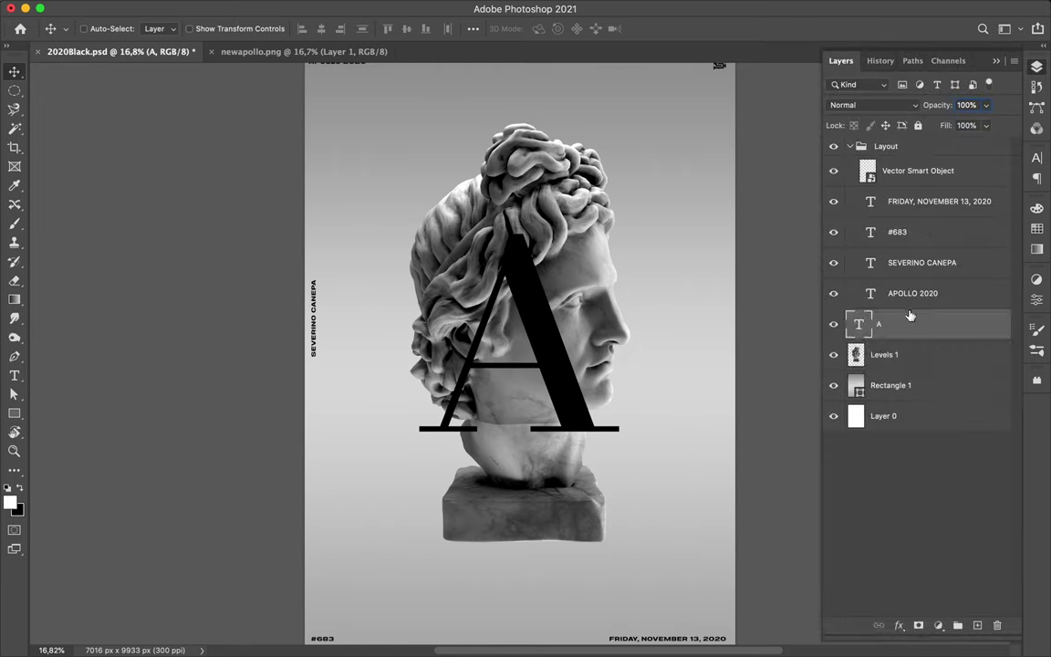
{"action": "left_click", "coordinate": [884, 354]}
{"action": "key", "text": "ctrl+j"}
Step: Scale the bust copy to 120%, then enlarge and reposition the letter A
{"action": "key", "text": "ctrl+t"}
{"action": "left_click_drag", "start_coordinate": [630, 124], "coordinate": [651, 82], "text": "alt"}
{"action": "key", "text": "Return"}
{"action": "left_click", "coordinate": [879, 324]}
{"action": "key", "text": "ctrl+t"}
{"action": "left_click_drag", "start_coordinate": [602, 200], "coordinate": [625, 140]}
{"action": "left_click_drag", "start_coordinate": [483, 242], "coordinate": [528, 279]}
{"action": "key", "text": "Return"}
Step: Set the letter A's text colour to white #ffffff
{"action": "key", "text": "F7"}
{"action": "key", "text": "a"}
{"action": "left_click", "coordinate": [999, 242]}
{"action": "type", "text": "ffffff"}
{"action": "key", "text": "Return"}
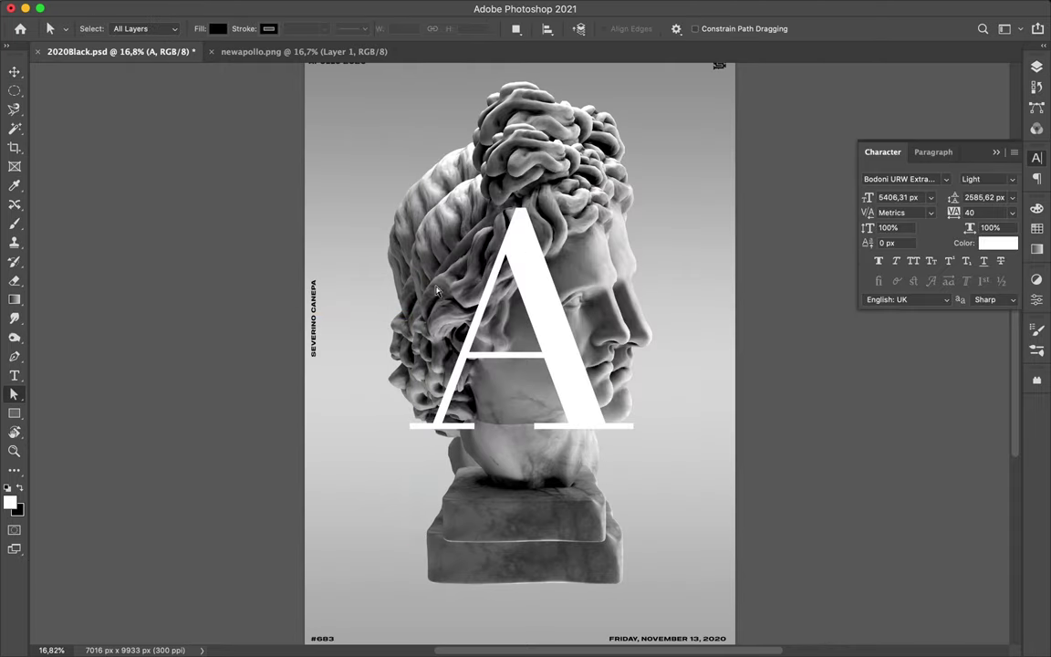
{"action": "key", "text": "v"}
Step: Draw a curved Pen path slicing from the hair across the face
{"action": "key", "text": "p"}
{"action": "left_click", "coordinate": [381, 312]}
{"action": "left_click_drag", "start_coordinate": [420, 320], "coordinate": [431, 344]}
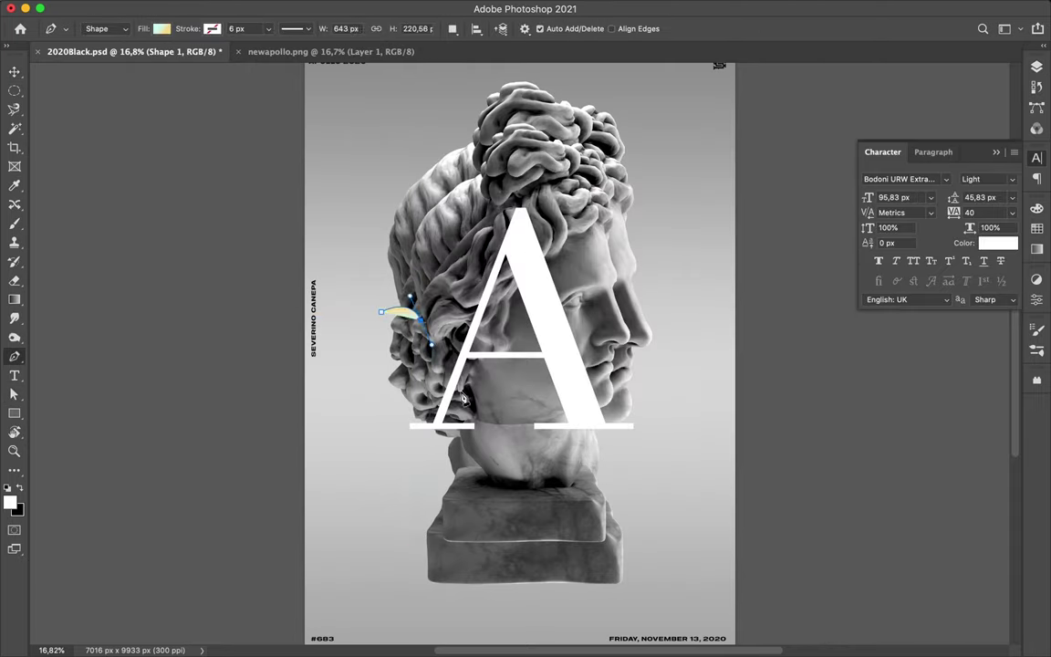
{"action": "left_click", "coordinate": [105, 28]}
{"action": "left_click", "coordinate": [101, 45]}
{"action": "left_click_drag", "start_coordinate": [392, 308], "coordinate": [420, 330]}
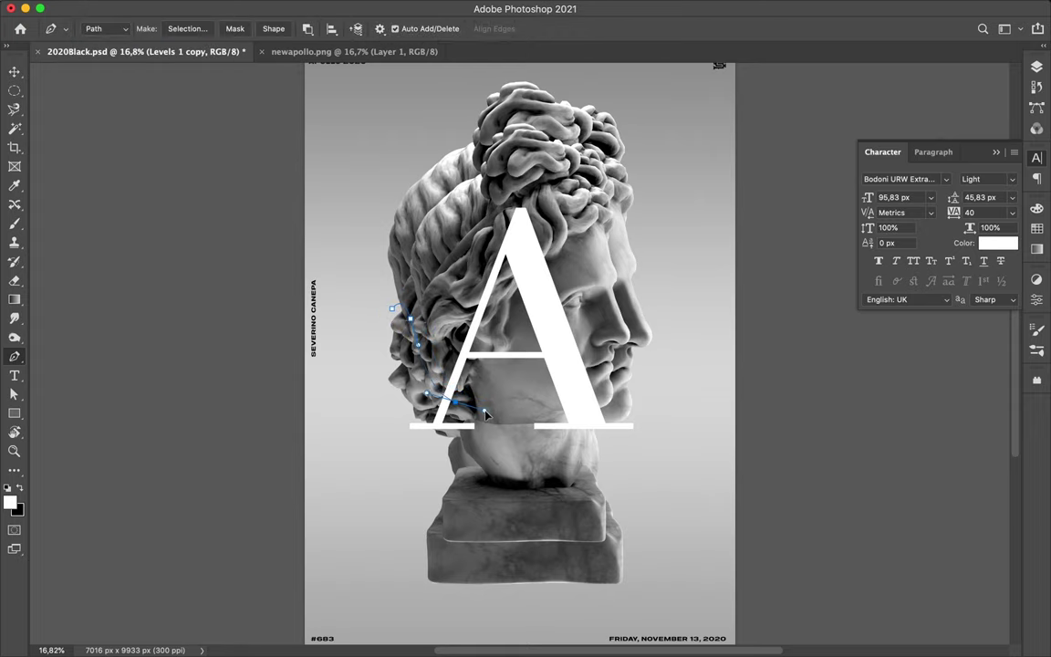
Step: Turn the slice path into a selection and copy that hair region from Levels 1 to a new layer
{"action": "left_click", "coordinate": [392, 308]}
{"action": "left_click", "coordinate": [187, 28]}
{"action": "key", "text": "Return"}
{"action": "key", "text": "F7"}
{"action": "left_click", "coordinate": [894, 354]}
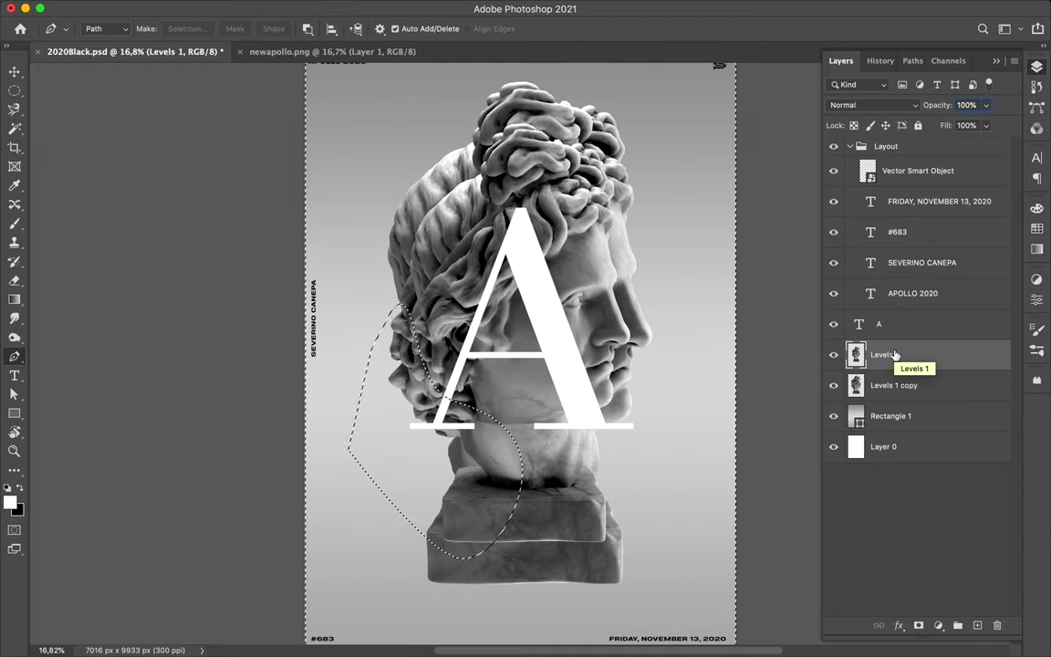
{"action": "key", "text": "ctrl+j"}
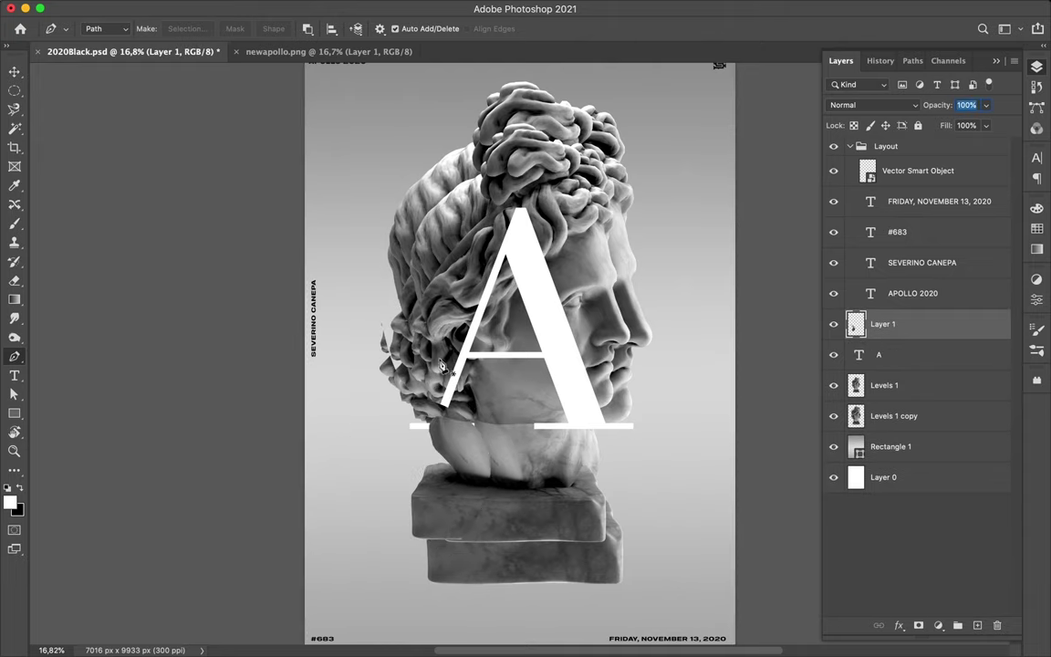
Step: Test the eraser brush size, shift the copied hair slice, then discard it
{"action": "key", "text": "b"}
{"action": "key", "text": "e"}
{"action": "right_click", "coordinate": [365, 265]}
{"action": "key", "text": "Escape"}
{"action": "key", "text": "v"}
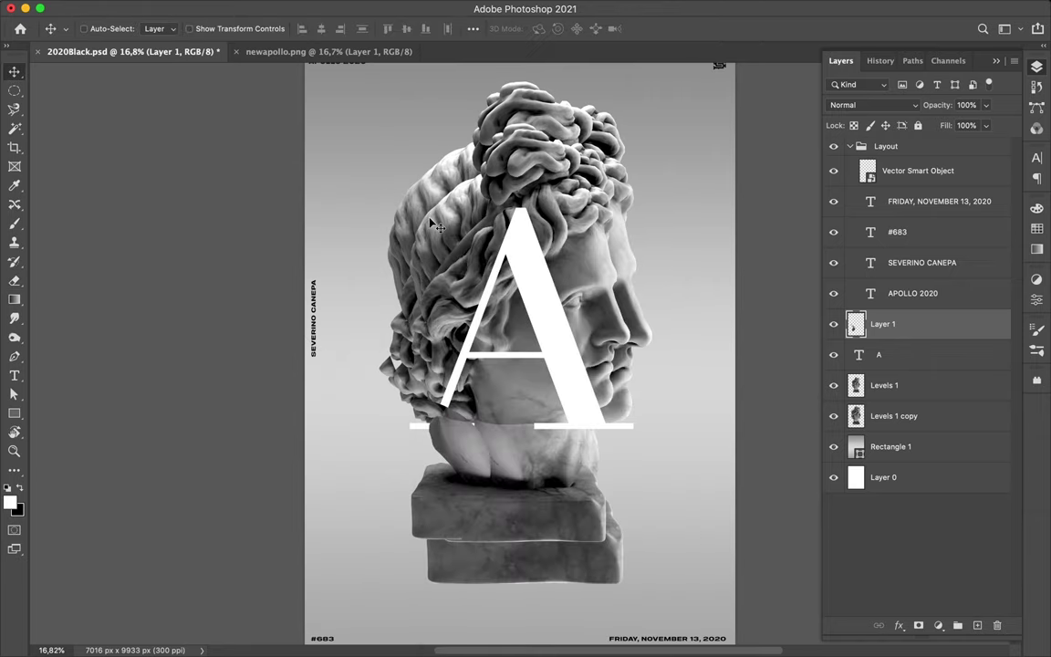
{"action": "left_click_drag", "start_coordinate": [401, 356], "coordinate": [422, 340]}
{"action": "key", "text": "Delete"}
Step: Close a new slice path on Levels 1, copy it to a layer, shift it, then delete it
{"action": "key", "text": "alt+bracketleft"}
{"action": "key", "text": "p"}
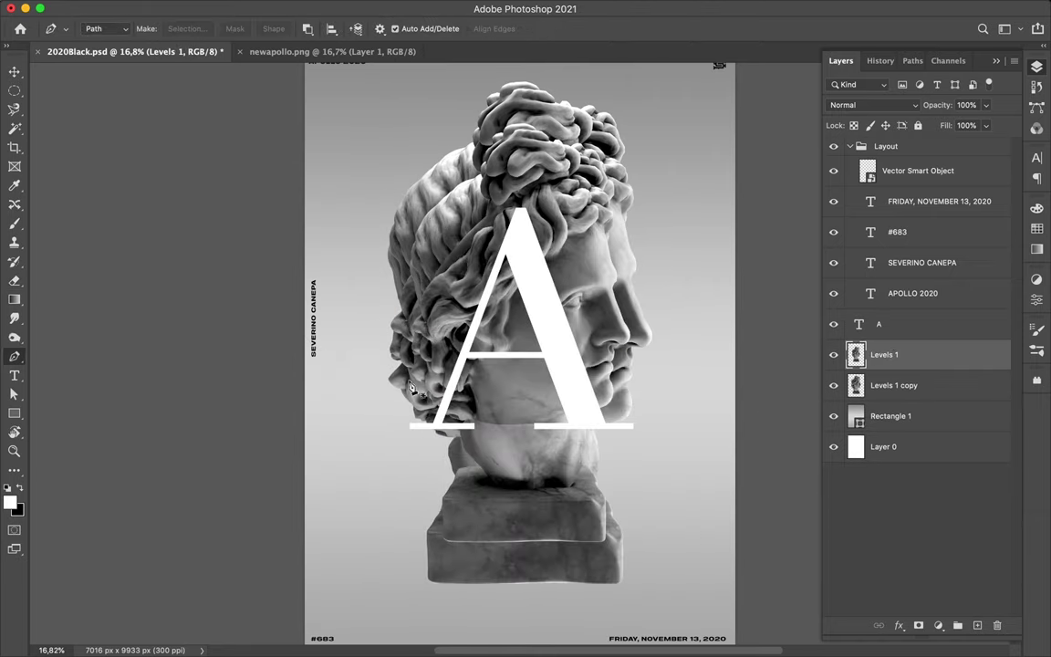
{"action": "left_click", "coordinate": [381, 466]}
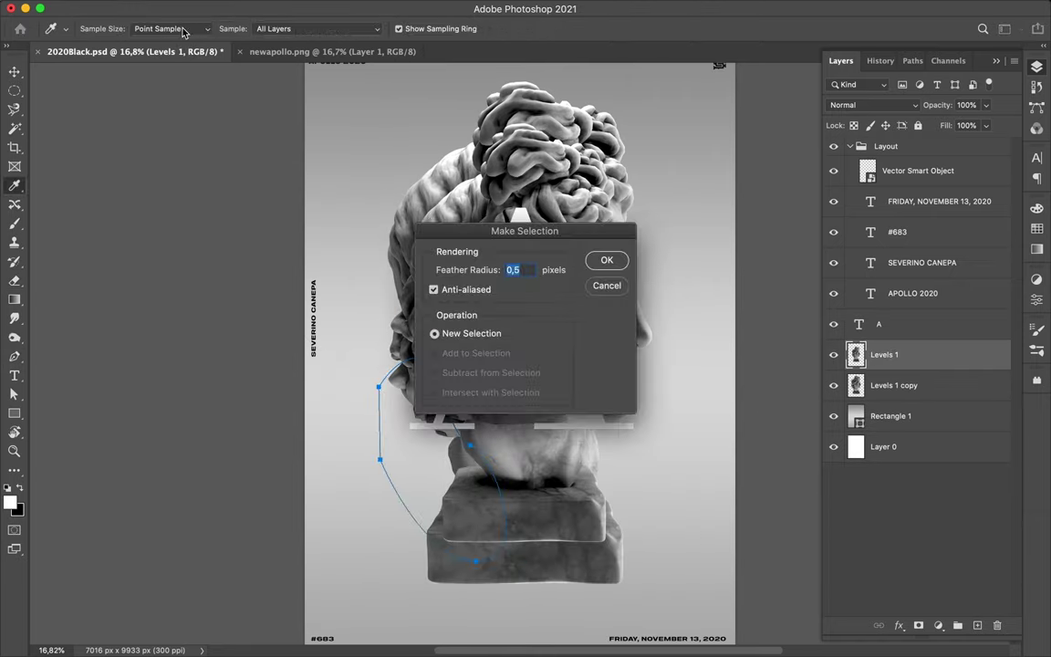
{"action": "key", "text": "Return"}
{"action": "key", "text": "ctrl+j"}
{"action": "key", "text": "v"}
{"action": "left_click_drag", "start_coordinate": [511, 456], "coordinate": [561, 531]}
{"action": "key", "text": "Delete"}
Step: Path around the chin, copy that piece to a layer, offset it, then discard it
{"action": "key", "text": "p"}
{"action": "left_click", "coordinate": [379, 386]}
{"action": "left_click_drag", "start_coordinate": [422, 360], "coordinate": [447, 369]}
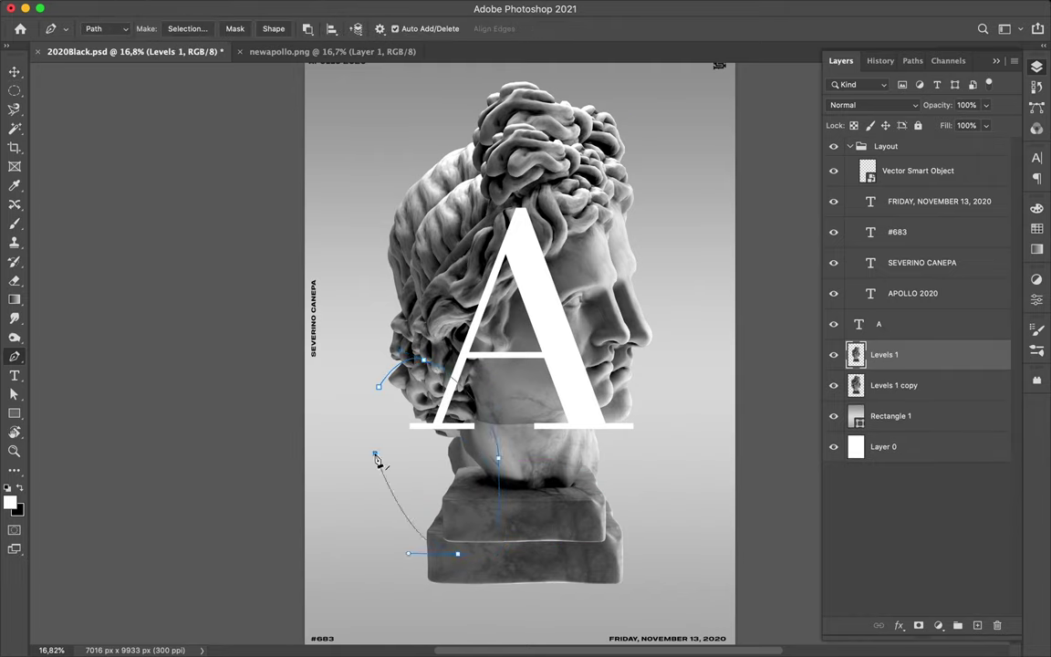
{"action": "key", "text": "ctrl+Return"}
{"action": "key", "text": "ctrl+j"}
{"action": "key", "text": "ctrl+bracketright"}
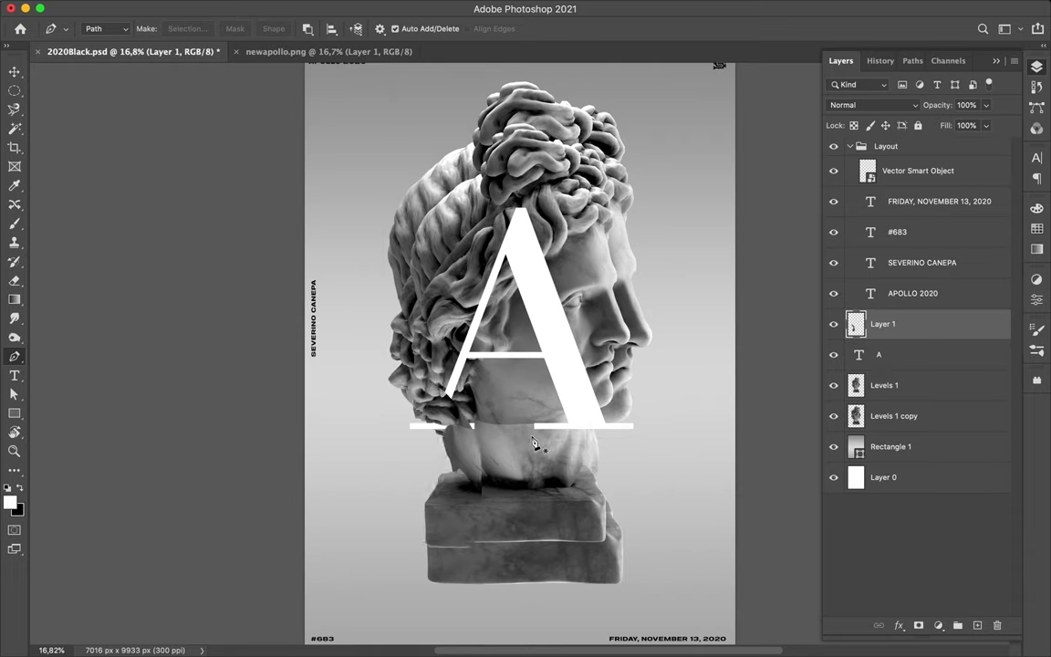
{"action": "key", "text": "v"}
{"action": "left_click_drag", "start_coordinate": [452, 456], "coordinate": [465, 493]}
{"action": "key", "text": "Delete"}
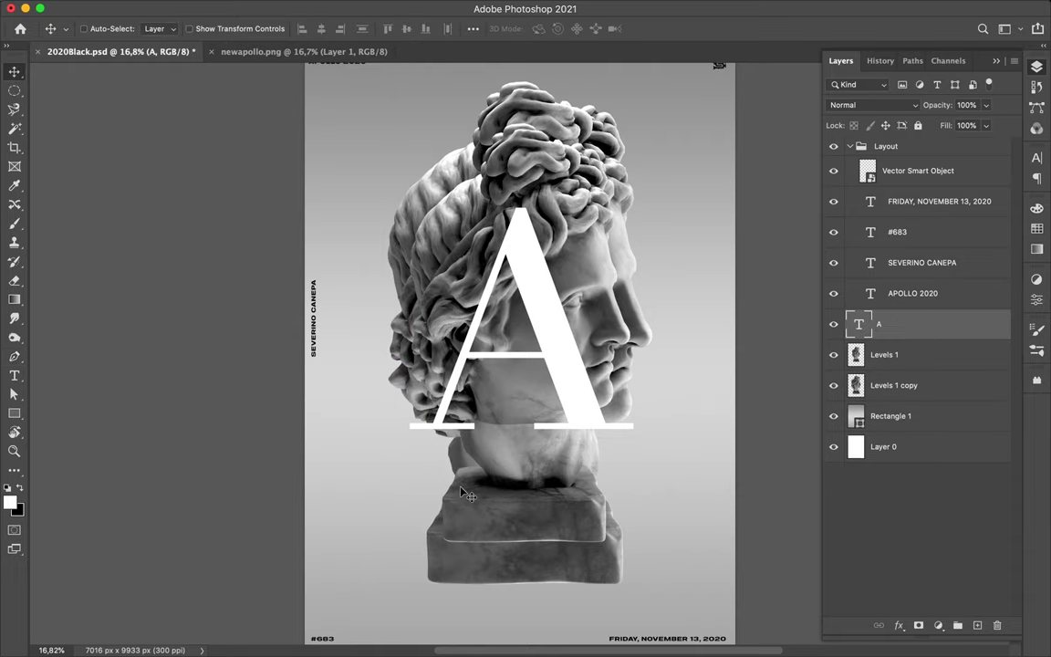
Step: Enlarge the white A, hide the Levels 1 copy, and align the A with the statue
{"action": "key", "text": "ctrl+t"}
{"action": "left_click_drag", "start_coordinate": [530, 516], "coordinate": [530, 570]}
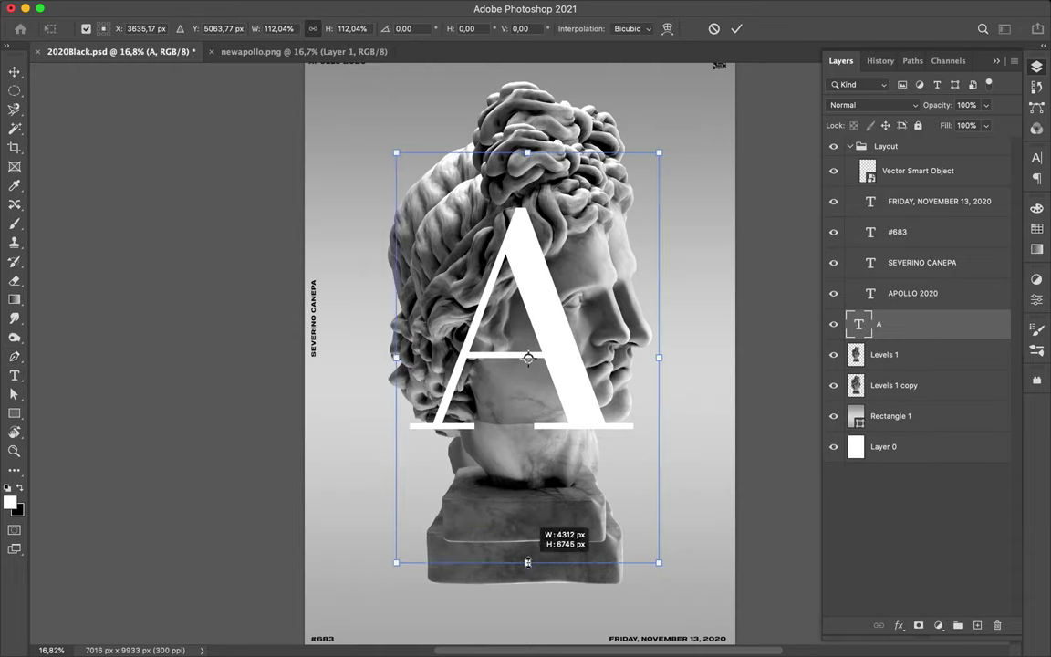
{"action": "key", "text": "Return"}
{"action": "left_click", "coordinate": [833, 385]}
{"action": "left_click", "coordinate": [885, 355], "text": "shift"}
{"action": "left_click", "coordinate": [401, 31]}
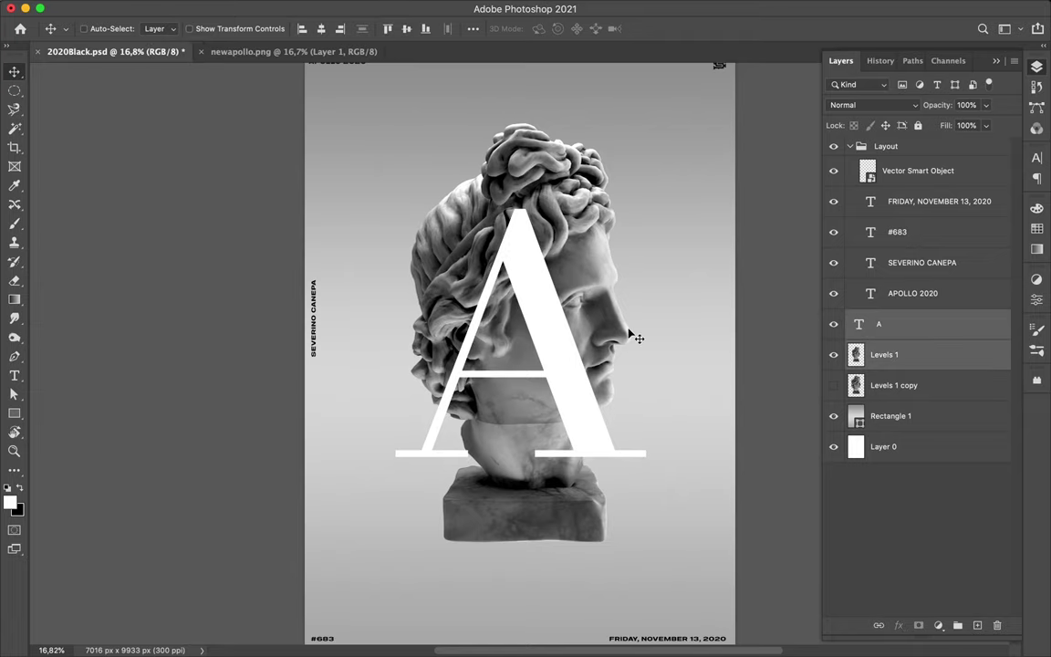
{"action": "left_click", "coordinate": [544, 329], "text": "ctrl"}
Step: Pen a closed path around the front of the statue's face and make it a selection
{"action": "key", "text": "p"}
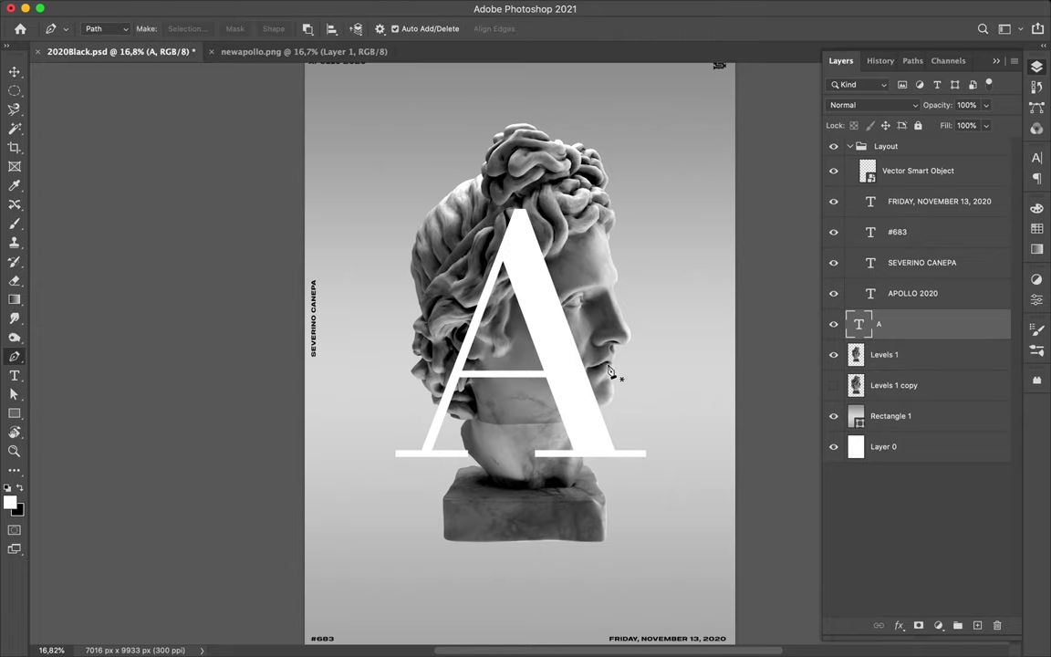
{"action": "left_click", "coordinate": [921, 355]}
{"action": "left_click", "coordinate": [610, 411]}
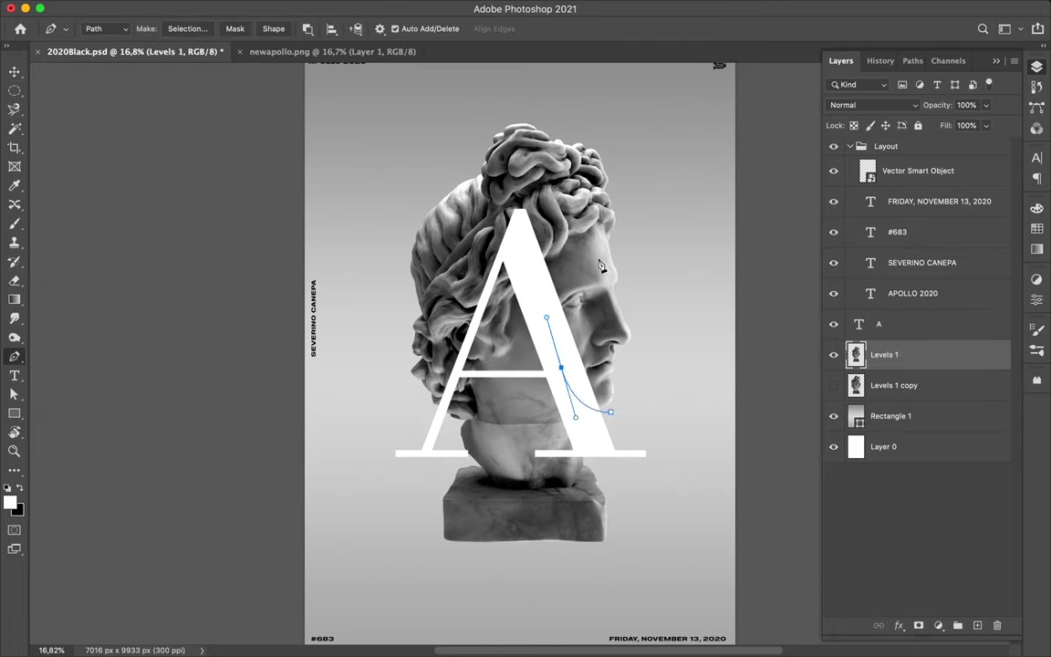
{"action": "left_click_drag", "start_coordinate": [598, 258], "coordinate": [669, 238]}
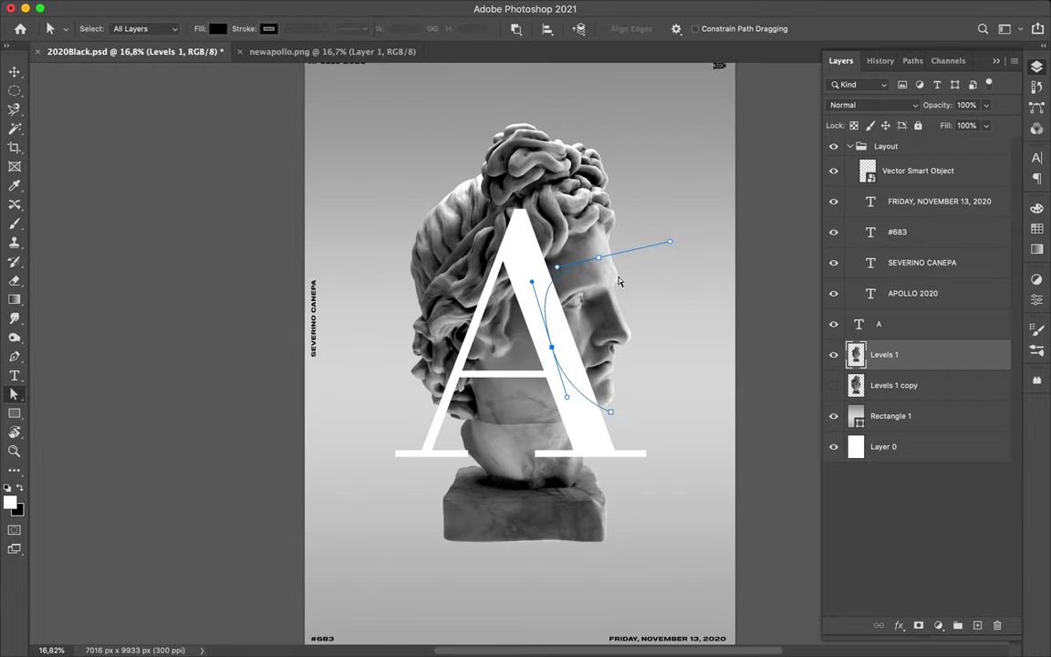
{"action": "key", "text": "p"}
{"action": "left_click", "coordinate": [187, 28]}
{"action": "key", "text": "Return"}
Step: Copy the face onto Layer 1 above the A, then reposition and enlarge it
{"action": "key", "text": "ctrl+j"}
{"action": "key", "text": "v"}
{"action": "left_click_drag", "start_coordinate": [885, 355], "coordinate": [918, 324]}
{"action": "left_click_drag", "start_coordinate": [609, 340], "coordinate": [602, 336]}
{"action": "key", "text": "ctrl+t"}
{"action": "left_click_drag", "start_coordinate": [640, 265], "coordinate": [660, 247]}
{"action": "key", "text": "Return"}
Step: Nudge the face left, add an empty Layer 2 below it, and load the face as a selection
{"action": "key", "text": "shift+Left"}
{"action": "key", "text": "shift+Left"}
{"action": "key", "text": "shift+Left"}
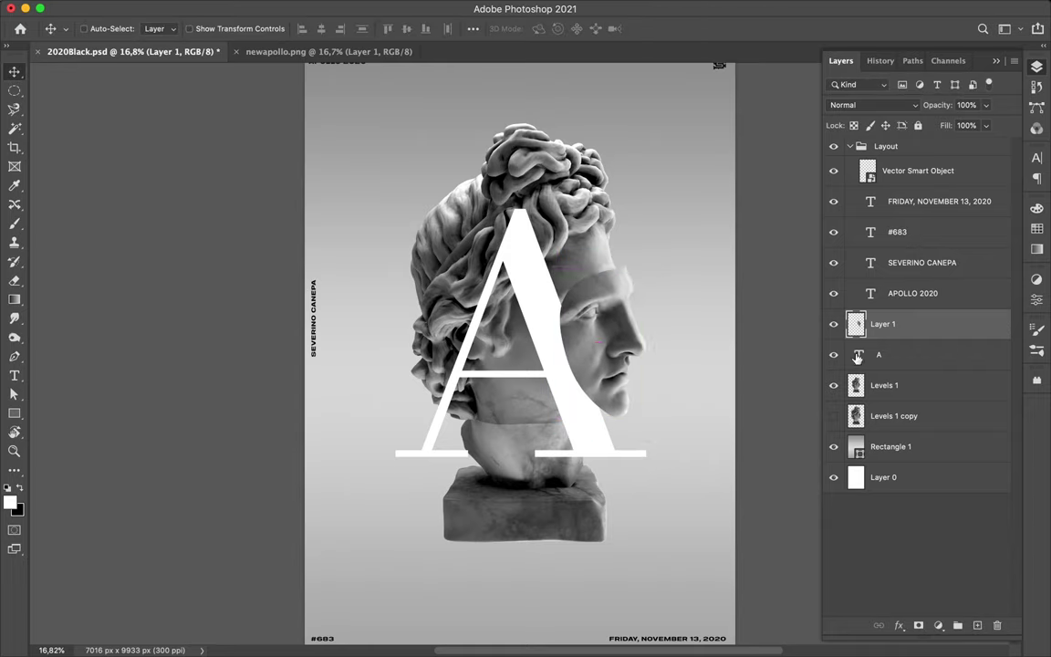
{"action": "key", "text": "ctrl+shift+alt+n"}
{"action": "left_click_drag", "start_coordinate": [883, 324], "coordinate": [908, 365]}
{"action": "left_click", "coordinate": [856, 324], "text": "ctrl"}
Step: Paint a black shadow inside the face selection on Layer 2 and Gaussian-blur it
{"action": "key", "text": "b"}
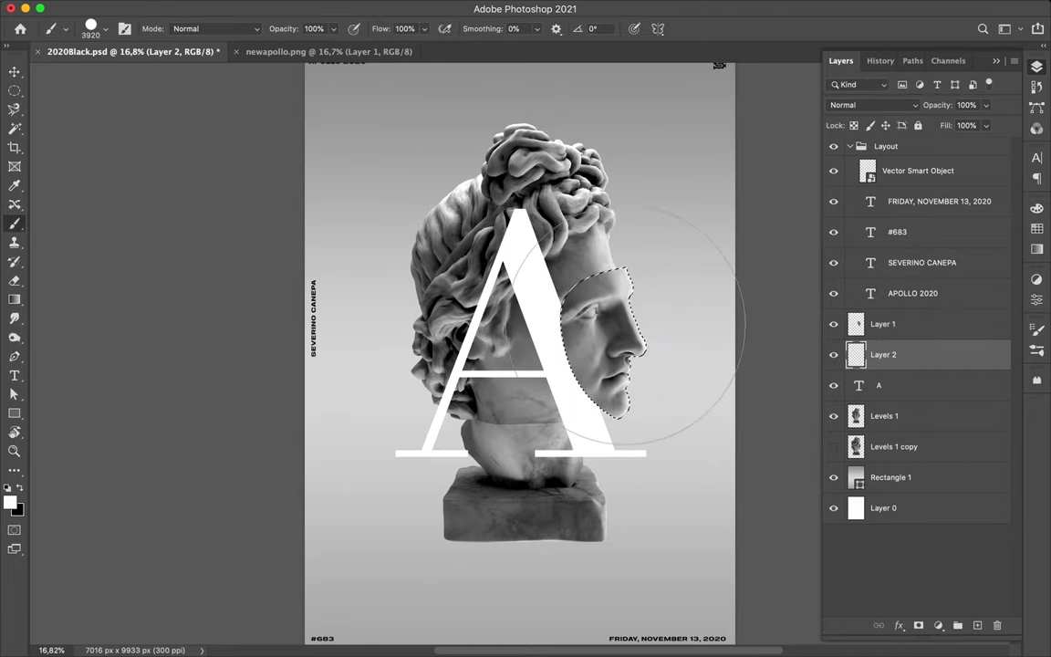
{"action": "left_click", "coordinate": [370, 9]}
{"action": "left_click", "coordinate": [638, 260]}
{"action": "key", "text": "Return"}
{"action": "key", "text": "ctrl+d"}
Step: Load the statue outline plus the A shape as a selection, with the face cut-out layer active
{"action": "key", "text": "m"}
{"action": "left_click", "coordinate": [856, 354], "text": "ctrl"}
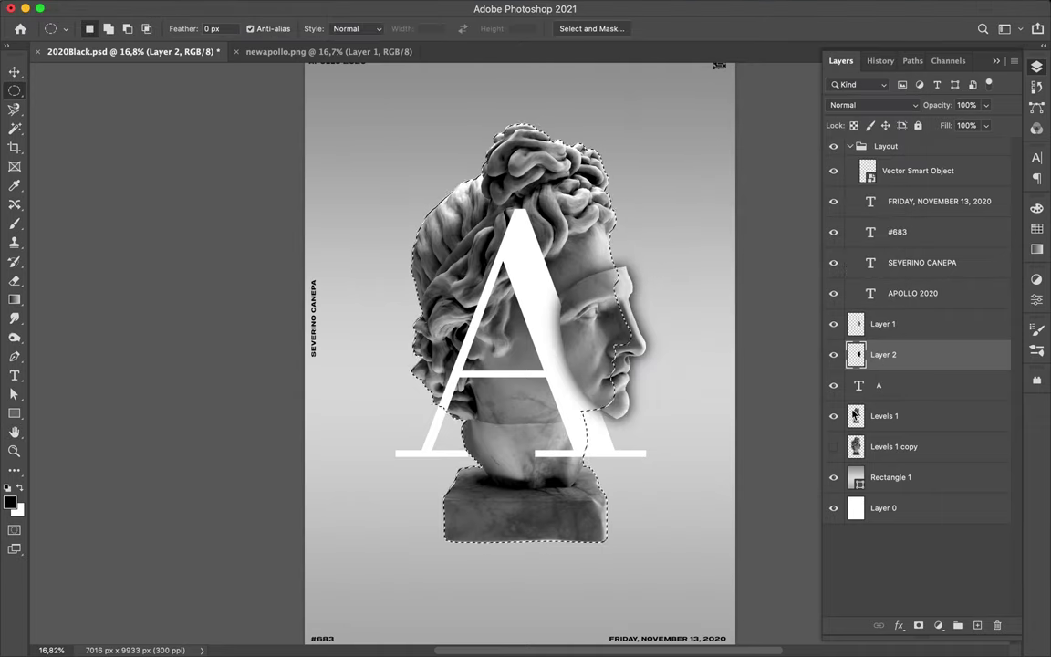
{"action": "left_click", "coordinate": [908, 390], "text": "shift"}
{"action": "left_click", "coordinate": [858, 391], "text": "ctrl+shift"}
{"action": "left_click", "coordinate": [883, 324]}
{"action": "key", "text": "e"}
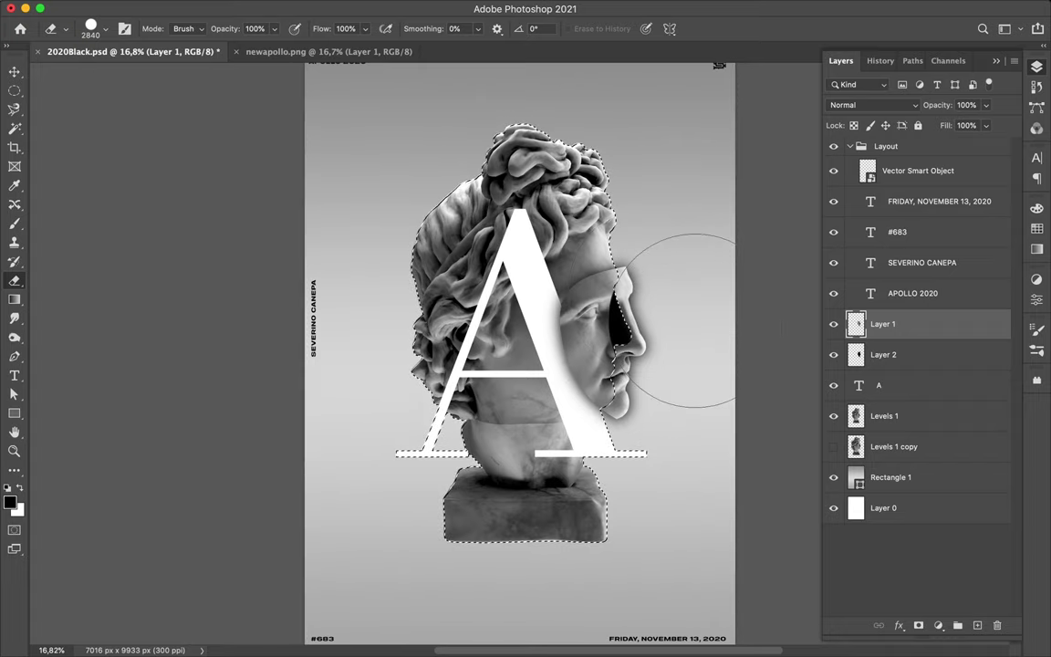
Step: Erase the shadow layer outside the statue selection, then deselect
{"action": "key", "text": "ctrl+shift+i"}
{"action": "key", "text": "alt+["}
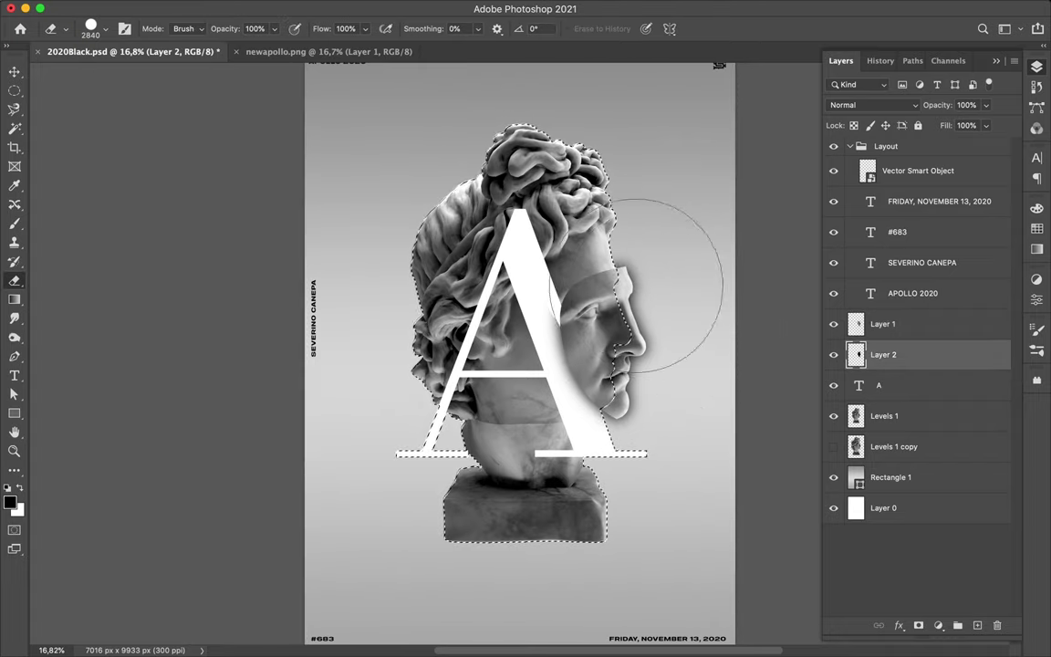
{"action": "key", "text": "ctrl+shift+i"}
{"action": "key", "text": "m"}
{"action": "key", "text": "ctrl+d"}
{"action": "key", "text": "v"}
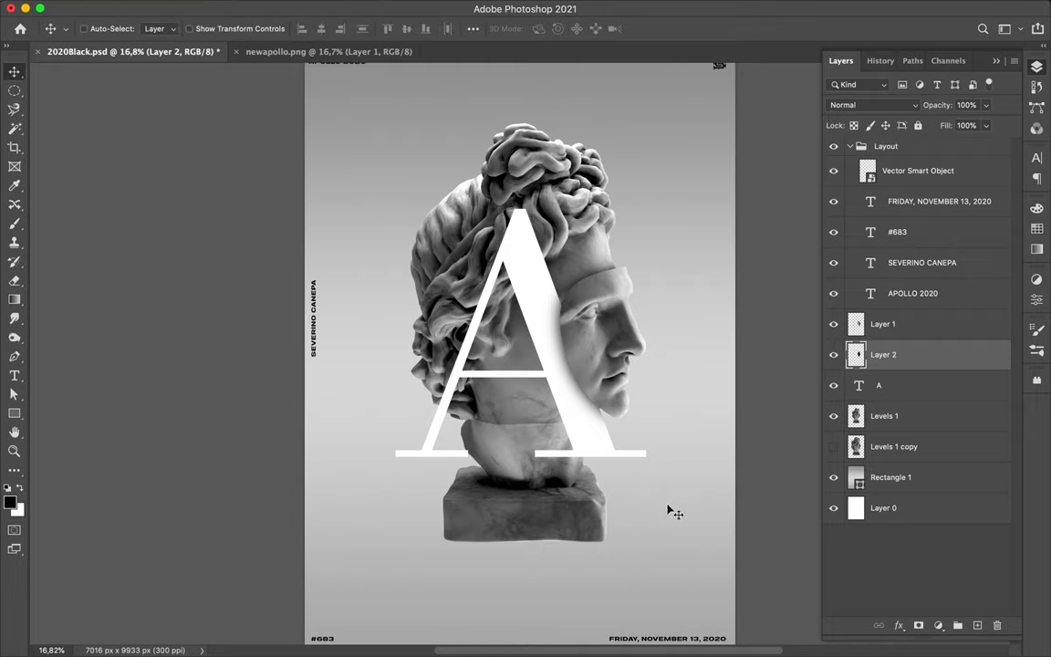
{"action": "key", "text": "p"}
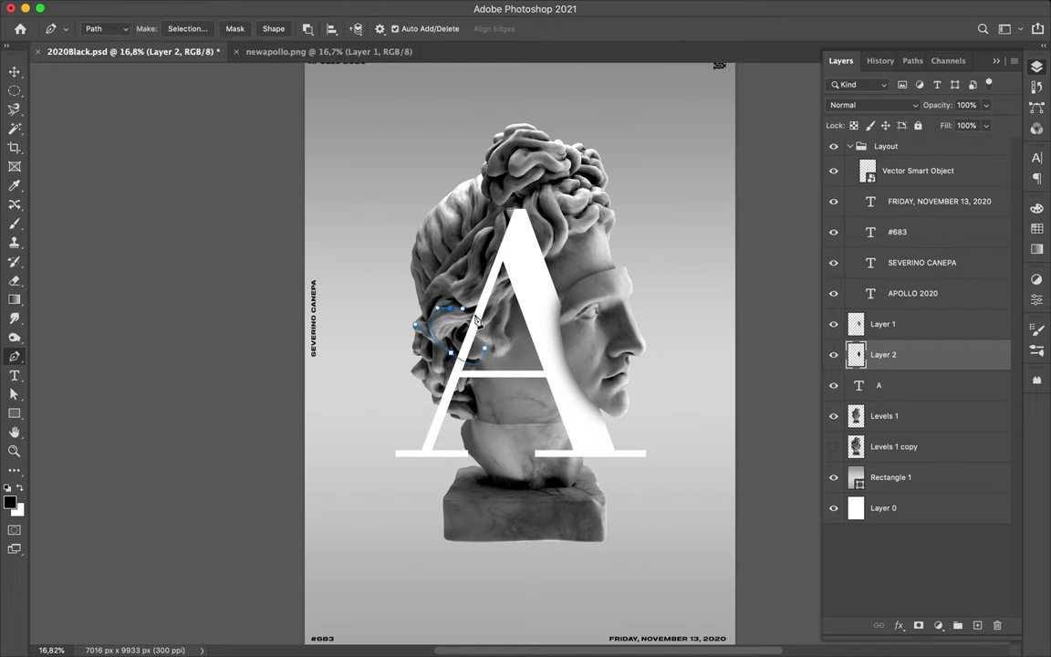
Step: Turn the ear path into a selection and copy the ear curl from Levels 1 onto a new layer
{"action": "left_click", "coordinate": [883, 415]}
{"action": "key", "text": "Return"}
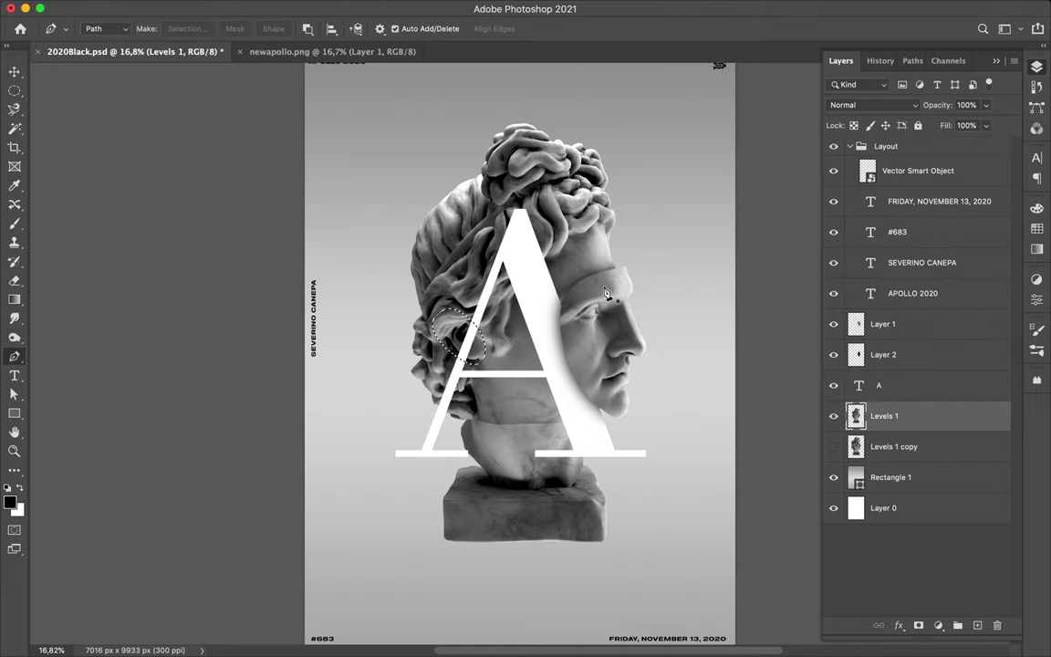
{"action": "key", "text": "ctrl+shift+n"}
{"action": "key", "text": "v"}
{"action": "left_click", "coordinate": [883, 447]}
{"action": "key", "text": "ctrl+shift+n"}
Step: Deselect and move the ear-curl Layer 3 above the A layer
{"action": "key", "text": "b"}
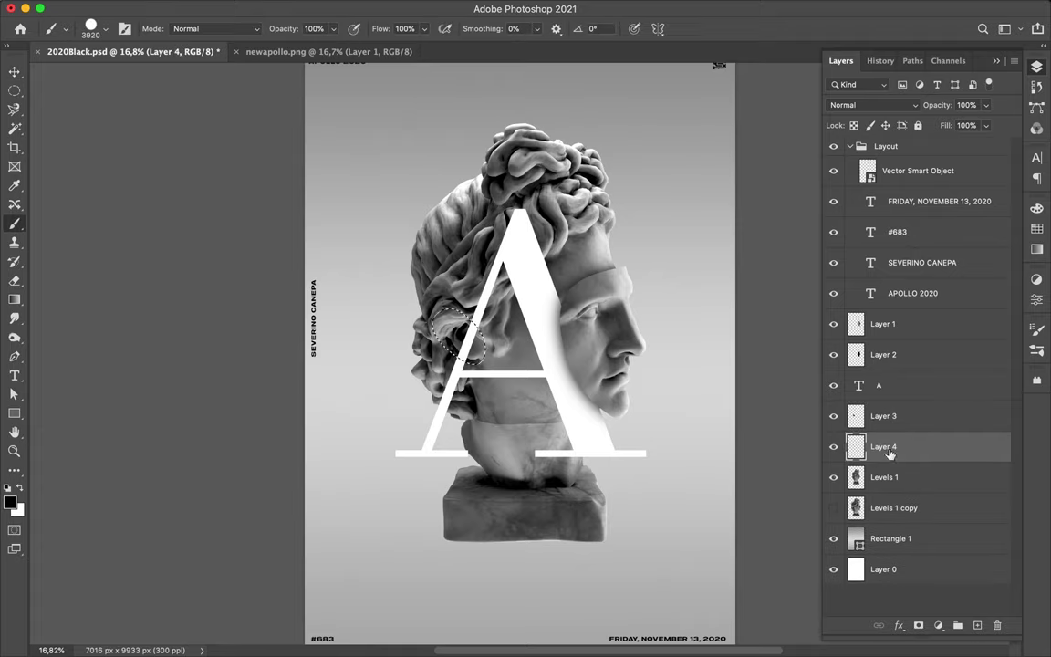
{"action": "key", "text": "m"}
{"action": "key", "text": "ctrl+d"}
{"action": "left_click", "coordinate": [344, 7]}
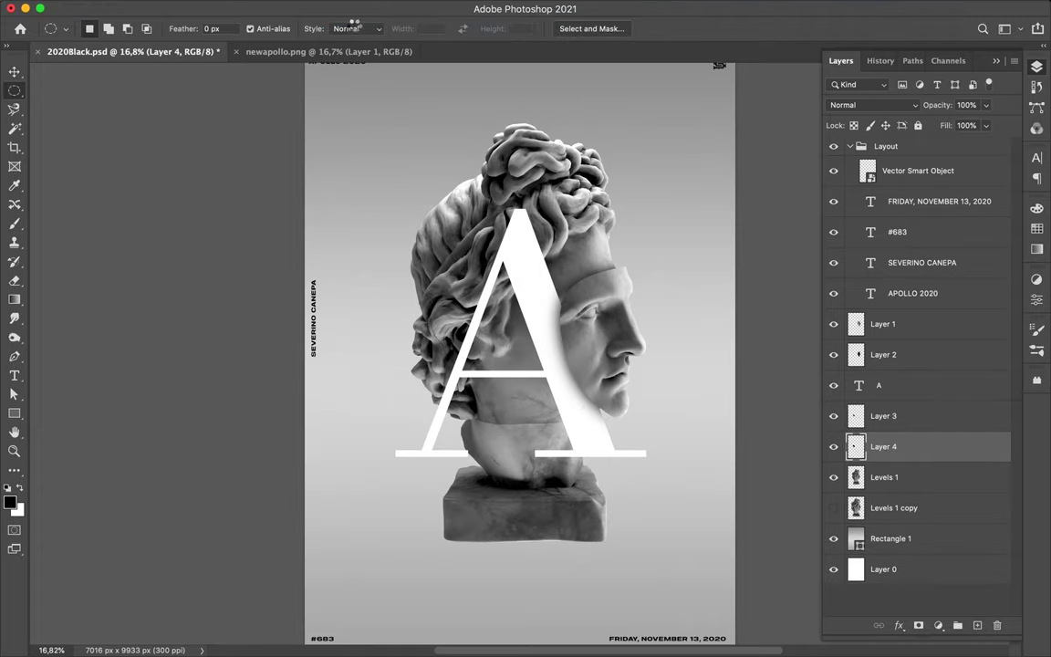
{"action": "left_click_drag", "start_coordinate": [905, 419], "coordinate": [906, 383]}
Step: Soft-erase the ear curl's edges with a 316 px eraser and bring up Filter > Liquify
{"action": "key", "text": "e"}
{"action": "scroll", "coordinate": [469, 328], "scroll_direction": "up", "scroll_amount": 3}
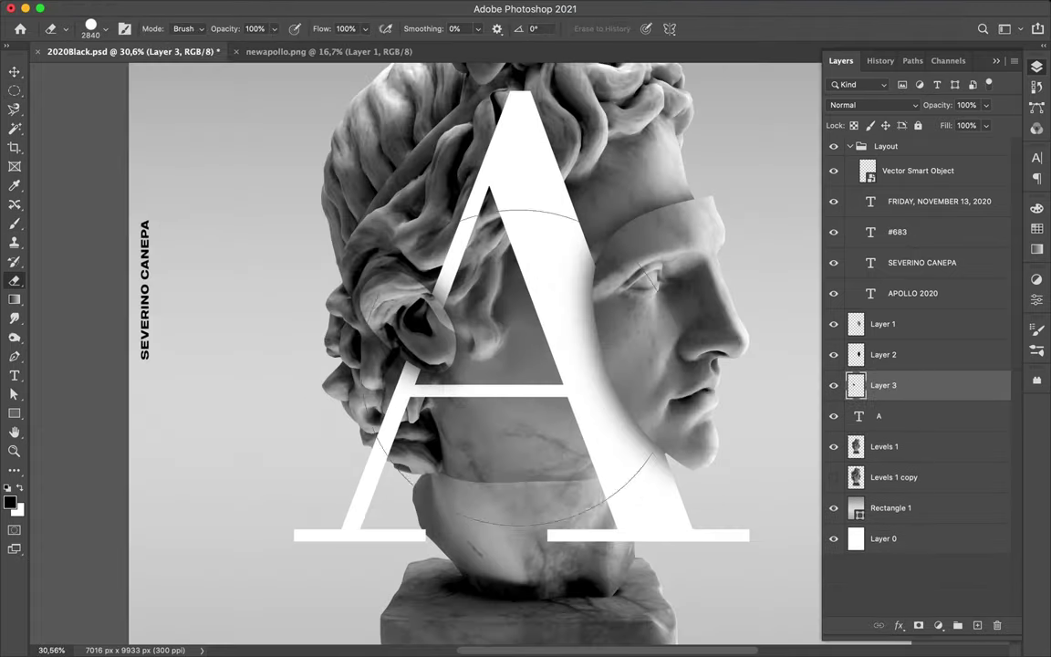
{"action": "right_click", "coordinate": [511, 210]}
{"action": "type", "text": "316"}
{"action": "key", "text": "Return"}
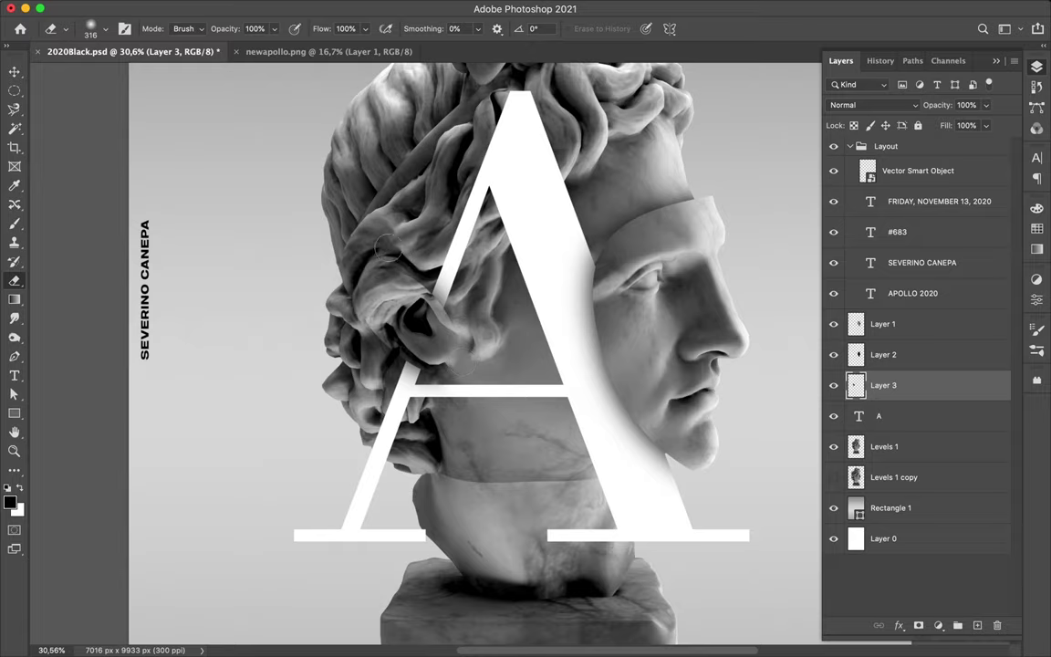
{"action": "left_click", "coordinate": [341, 9]}
{"action": "left_click", "coordinate": [363, 161]}
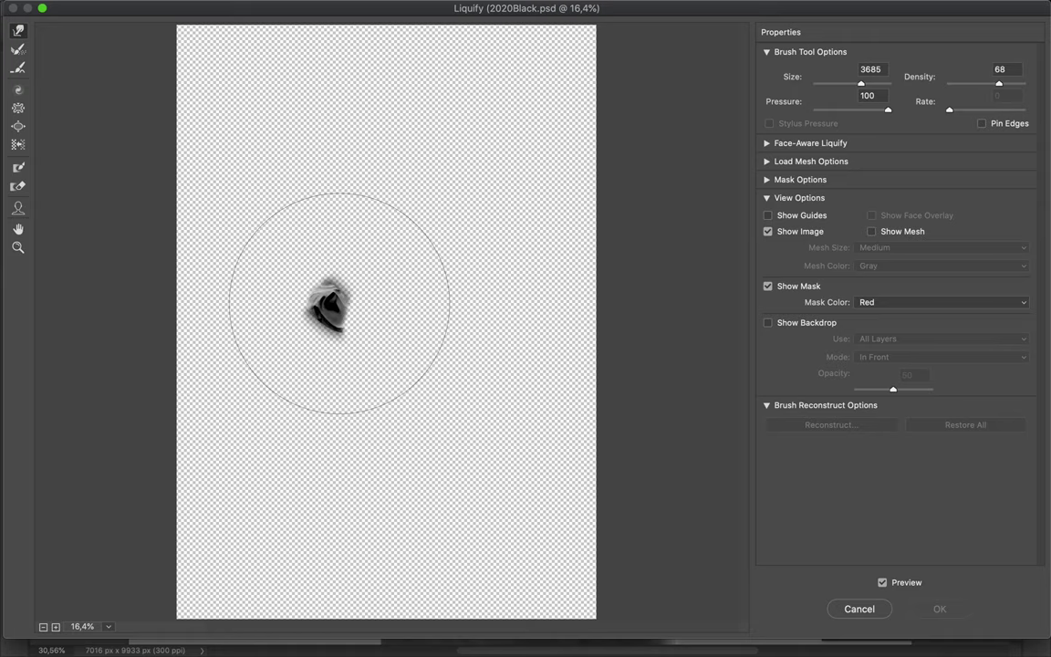
Step: Zoom Liquify to 50%, push the ear curl with Forward Warp, apply it, and fit the poster on screen
{"action": "left_click", "coordinate": [56, 627]}
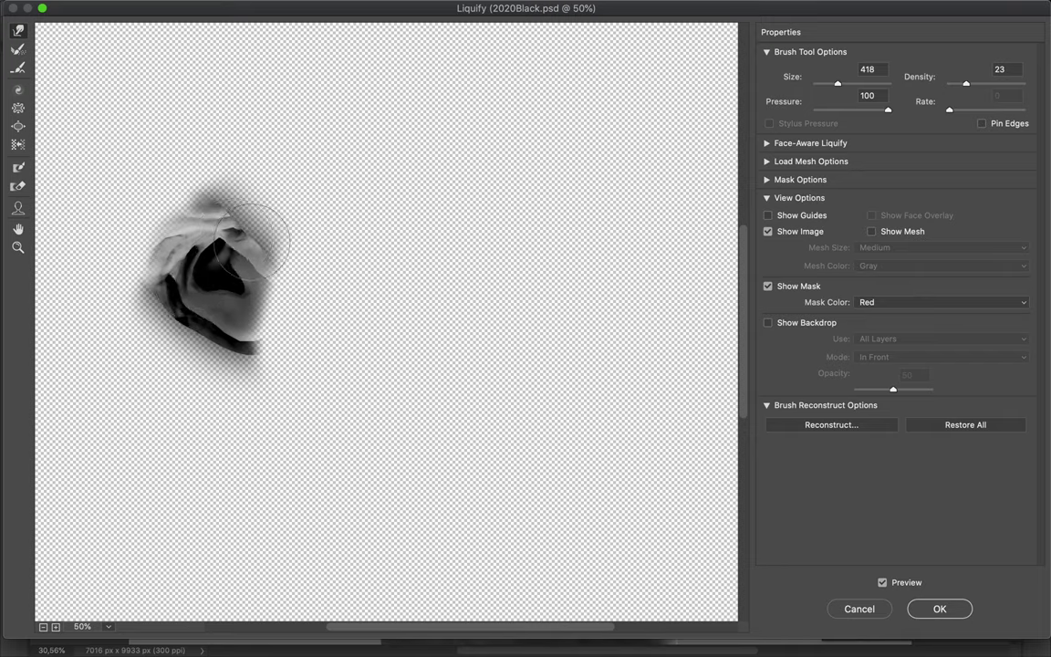
{"action": "left_click", "coordinate": [971, 607]}
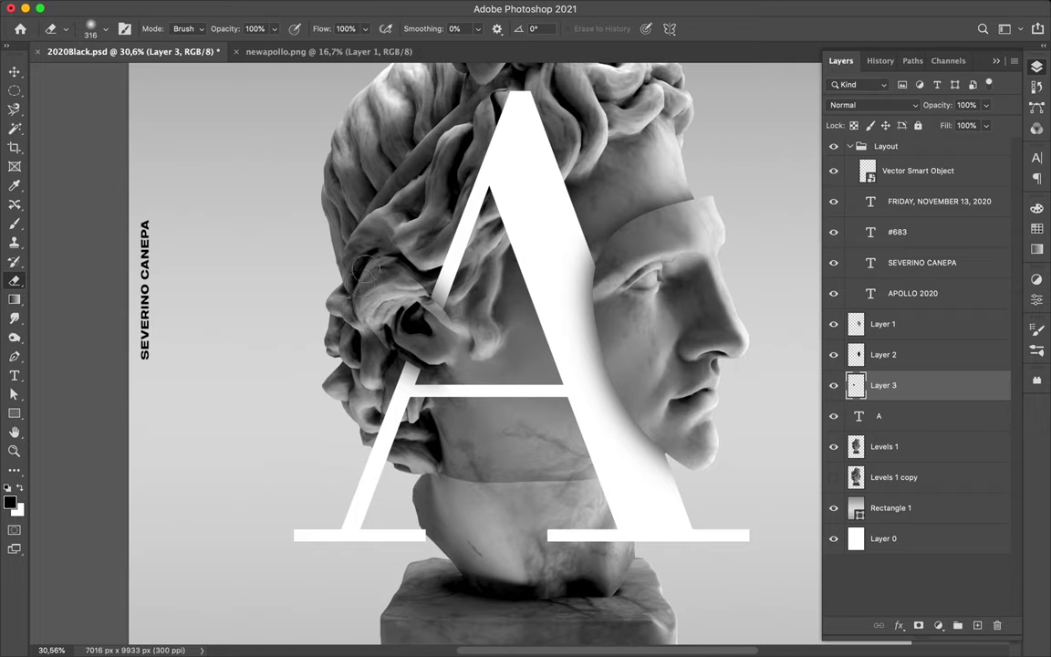
{"action": "key", "text": "v"}
{"action": "key", "text": "ctrl+0"}
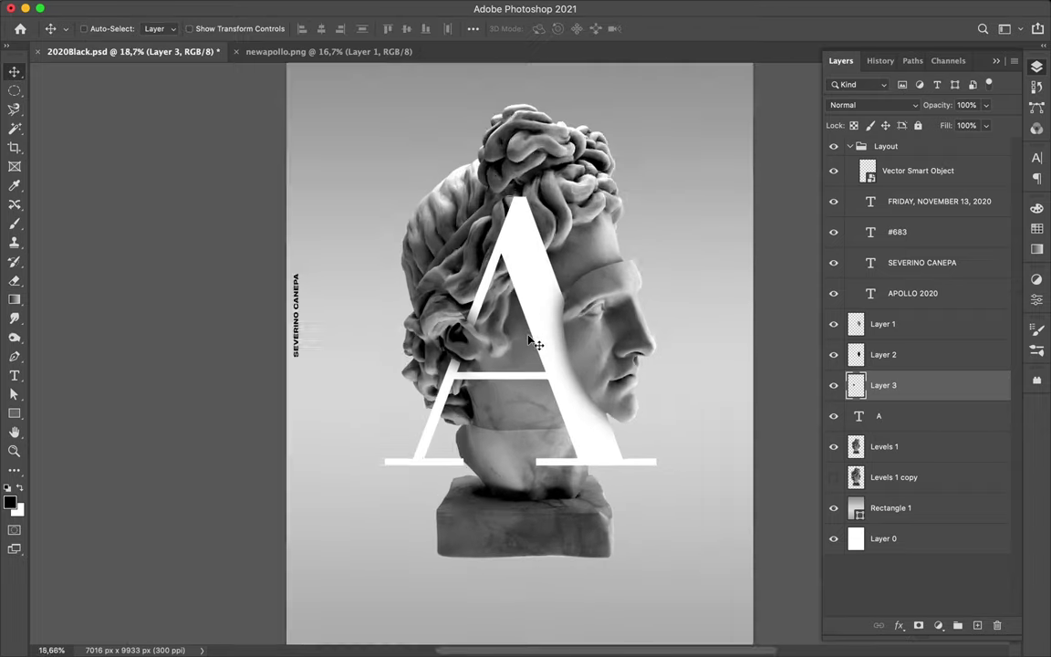
Step: Draw a 1500 px yellow-to-cyan gradient circle, put Ellipse 1 below the A, and centre it horizontally
{"action": "scroll", "coordinate": [530, 340], "scroll_direction": "up", "scroll_amount": 2}
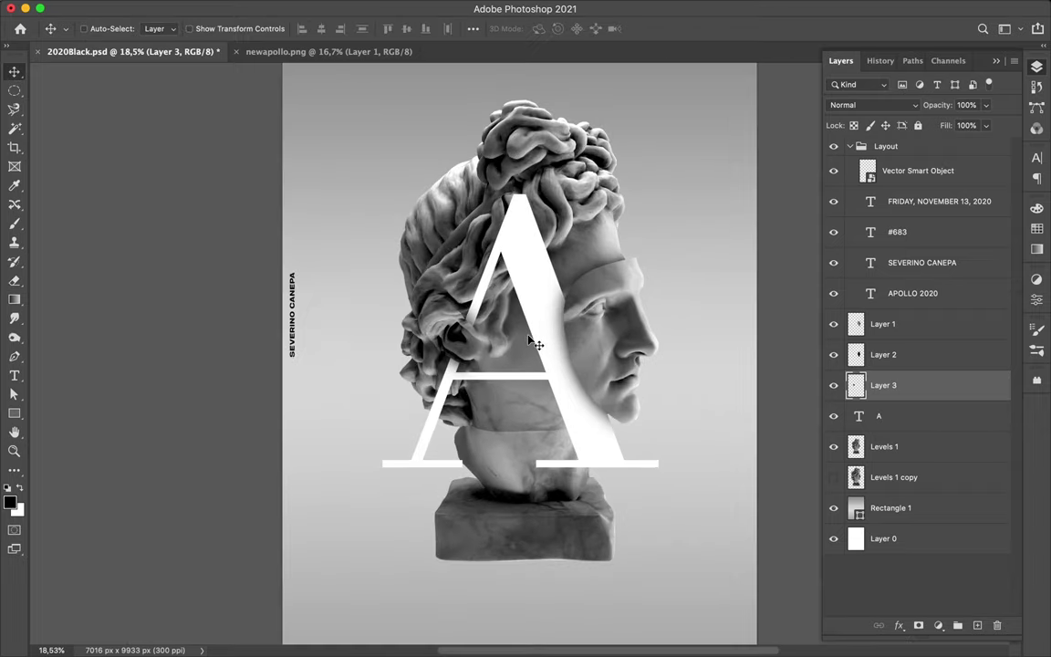
{"action": "key", "text": "u"}
{"action": "key", "text": "shift+u"}
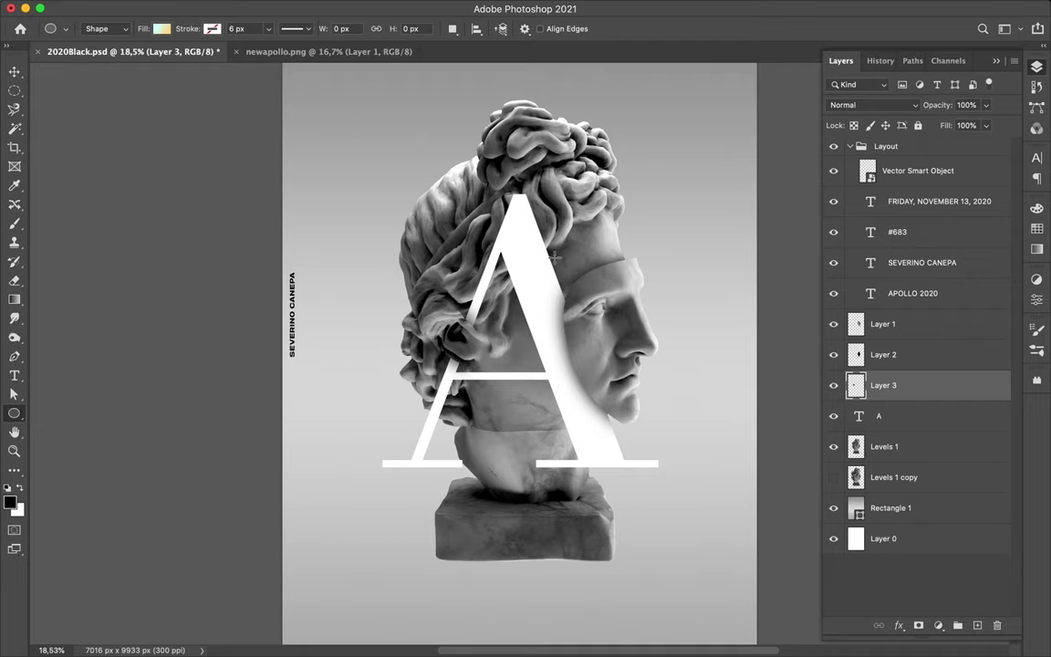
{"action": "left_click_drag", "start_coordinate": [567, 263], "coordinate": [562, 273]}
{"action": "left_click_drag", "start_coordinate": [899, 387], "coordinate": [898, 453]}
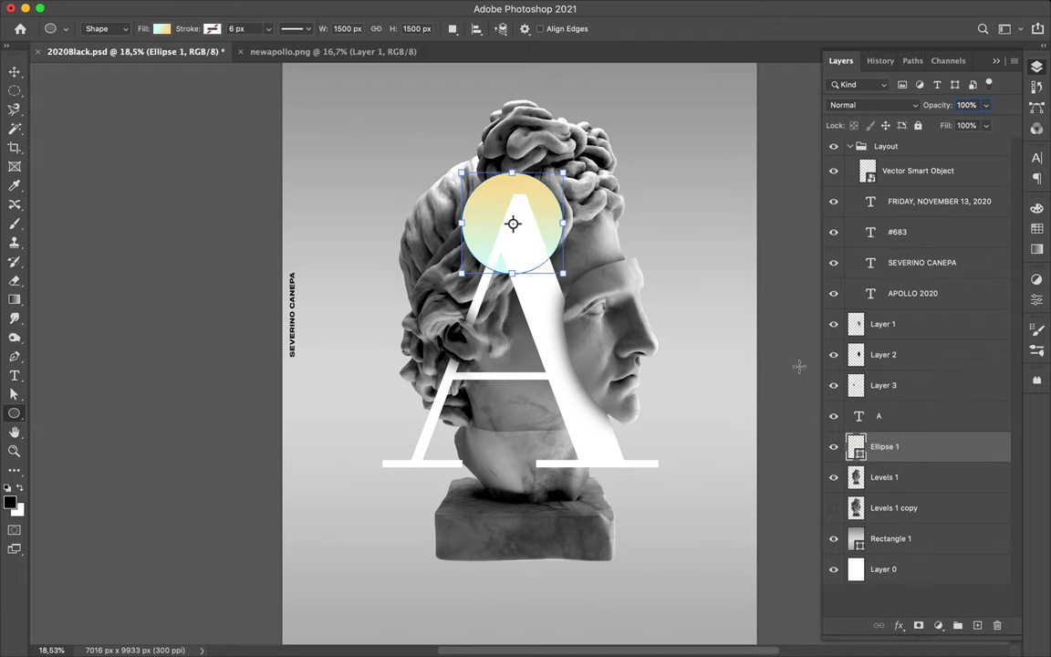
{"action": "key", "text": "v"}
{"action": "left_click", "coordinate": [472, 30]}
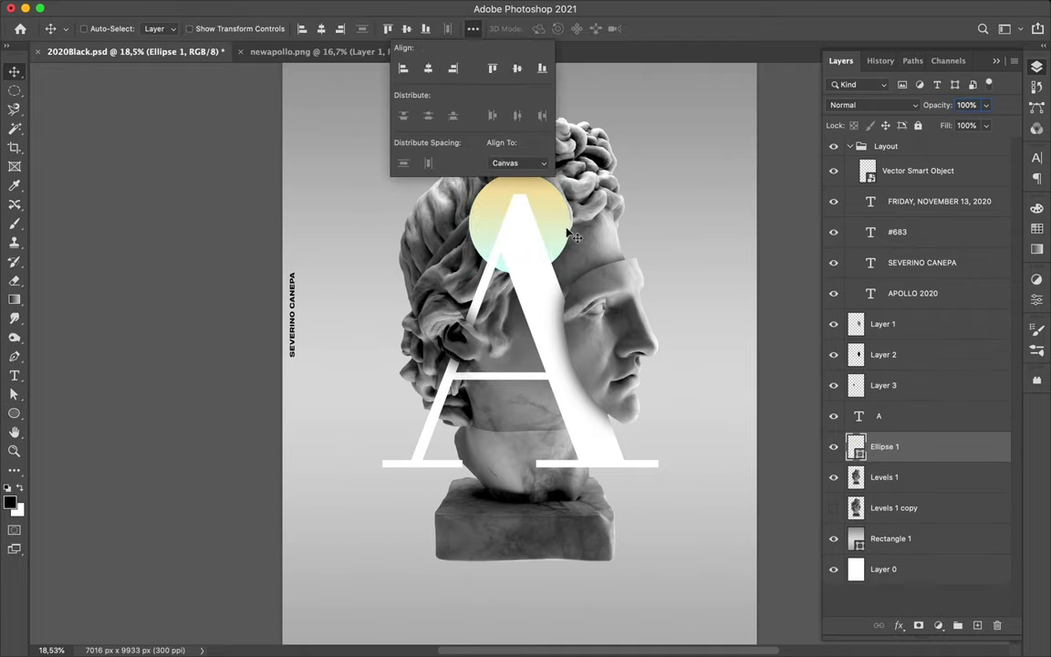
{"action": "left_click_drag", "start_coordinate": [541, 231], "coordinate": [559, 205]}
Step: Rasterize the A and fill its outline with black on a new layer
{"action": "right_click", "coordinate": [903, 416]}
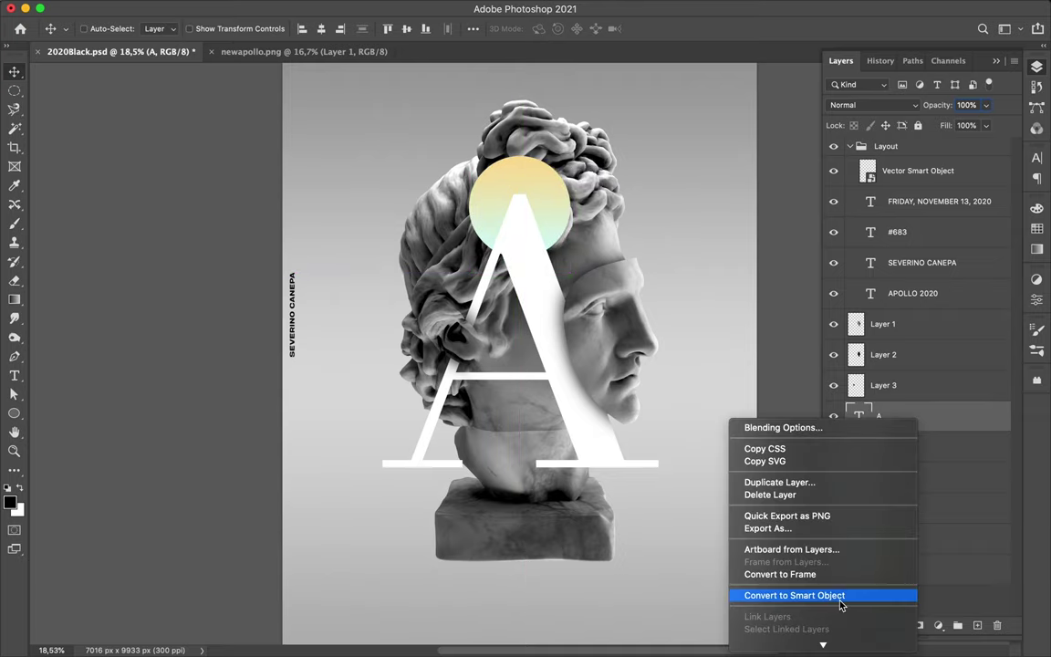
{"action": "left_click", "coordinate": [785, 539]}
{"action": "left_click", "coordinate": [978, 625]}
{"action": "left_click", "coordinate": [856, 446], "text": "super"}
{"action": "key", "text": "b"}
{"action": "left_click_drag", "start_coordinate": [511, 301], "coordinate": [598, 456]}
{"action": "key", "text": "super+d"}
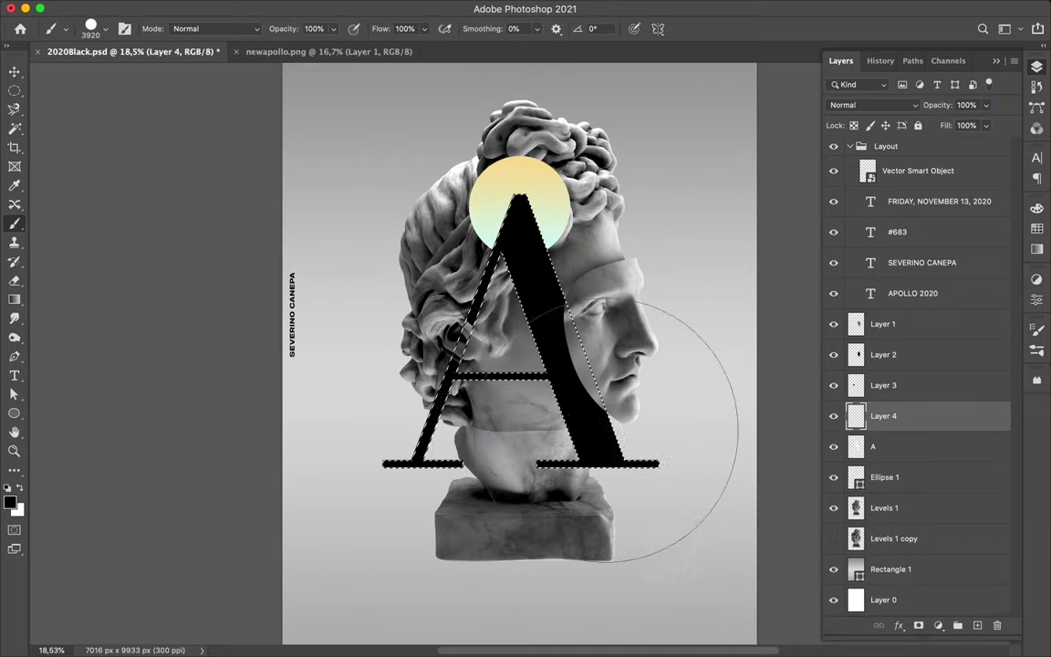
Step: Gaussian-blur the black A, place it below the white A, and set it to Multiply at 52% fill
{"action": "left_click", "coordinate": [341, 9]}
{"action": "left_click", "coordinate": [585, 259]}
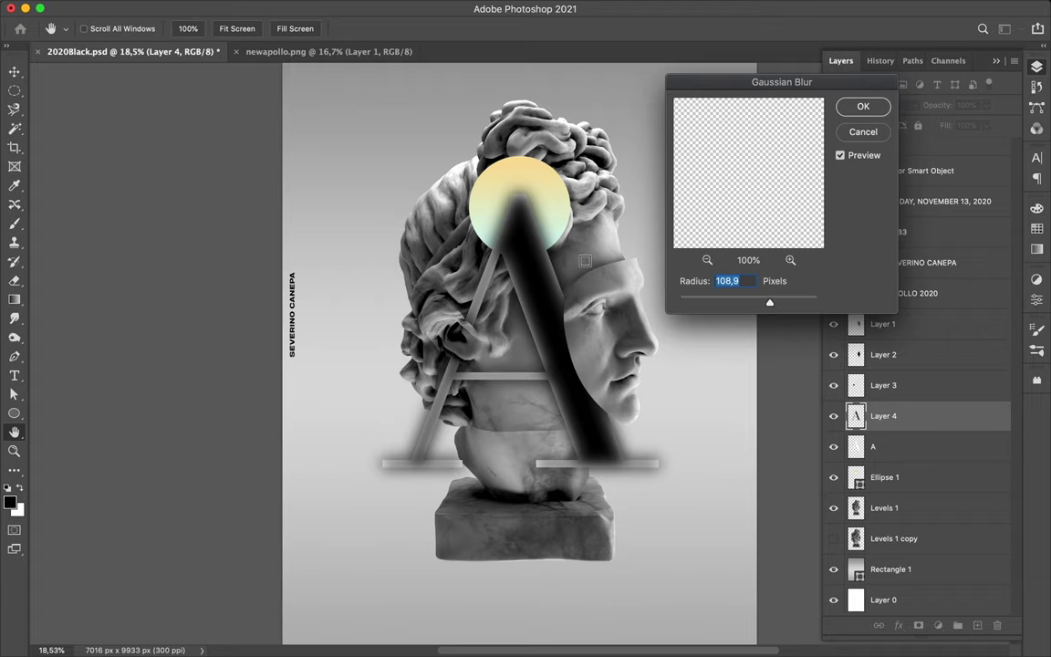
{"action": "key", "text": "Return"}
{"action": "left_click_drag", "start_coordinate": [951, 427], "coordinate": [922, 456]}
{"action": "left_click", "coordinate": [858, 105]}
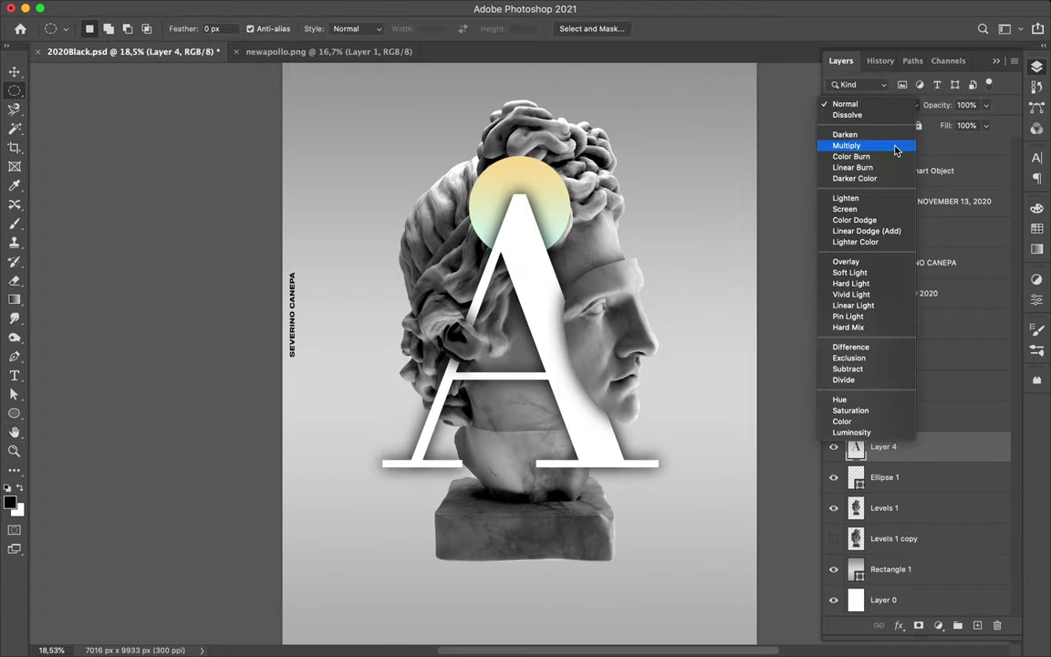
{"action": "left_click", "coordinate": [846, 145]}
{"action": "left_click", "coordinate": [985, 125]}
{"action": "left_click_drag", "start_coordinate": [993, 145], "coordinate": [964, 147]}
Step: Erase the shadow outside the statue outline using a much larger eraser, then deselect
{"action": "left_click", "coordinate": [858, 538], "text": "ctrl"}
{"action": "key", "text": "e"}
{"action": "right_click", "coordinate": [694, 452]}
{"action": "left_click_drag", "start_coordinate": [735, 247], "coordinate": [757, 247]}
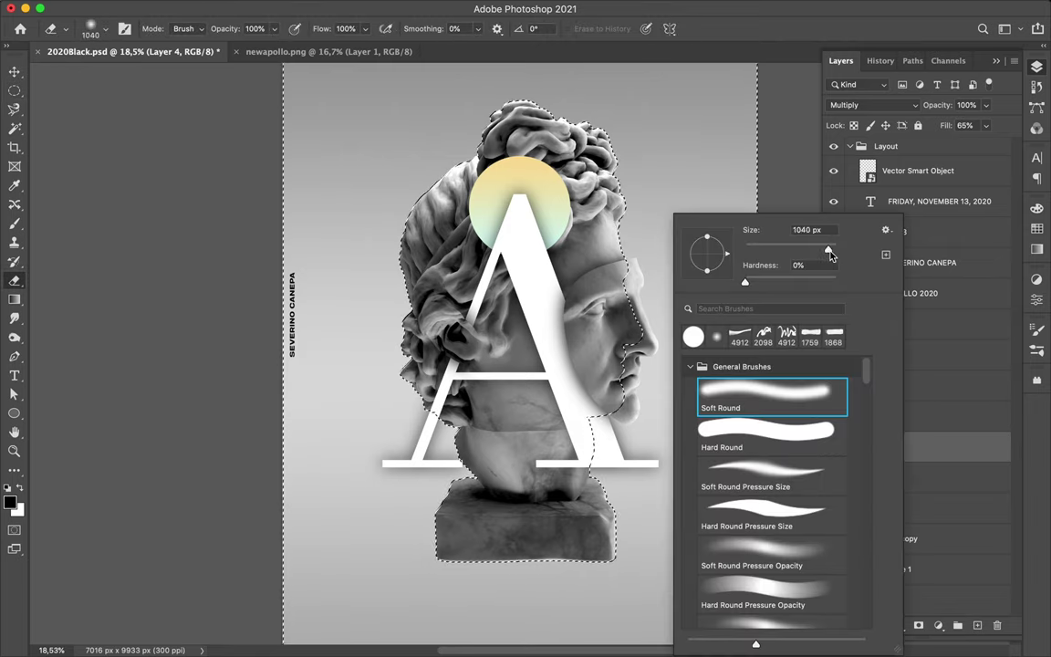
{"action": "key", "text": "Return"}
{"action": "key", "text": "ctrl+d"}
{"action": "key", "text": "v"}
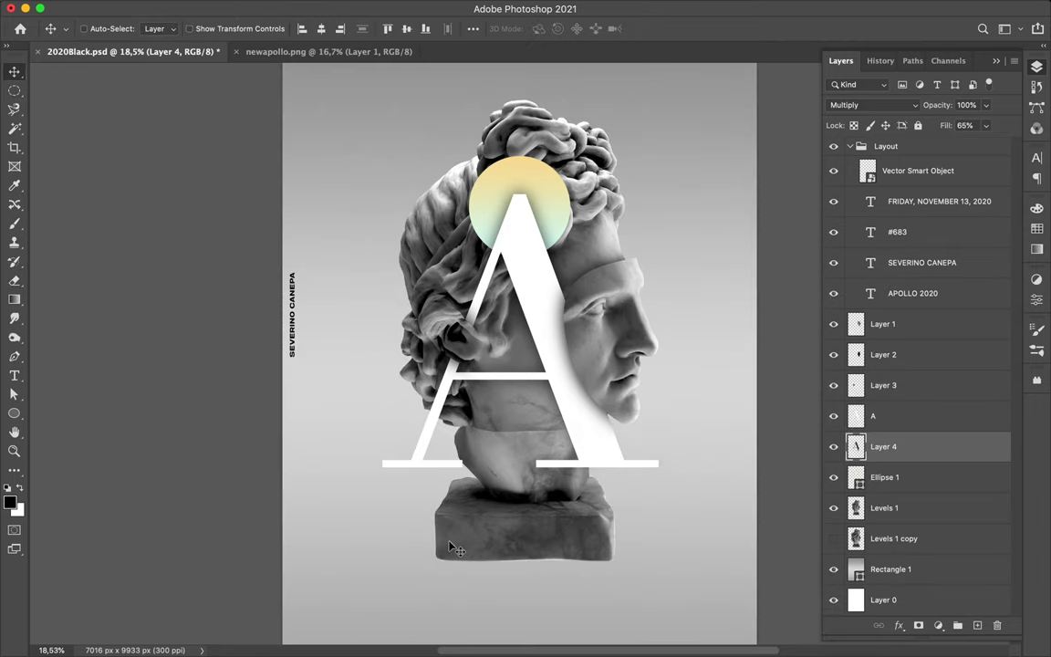
Step: Enlarge the A and its shadow together to 102.3%
{"action": "left_click", "coordinate": [903, 416], "text": "shift"}
{"action": "key", "text": "ctrl+t"}
{"action": "left_click_drag", "start_coordinate": [554, 499], "coordinate": [532, 495]}
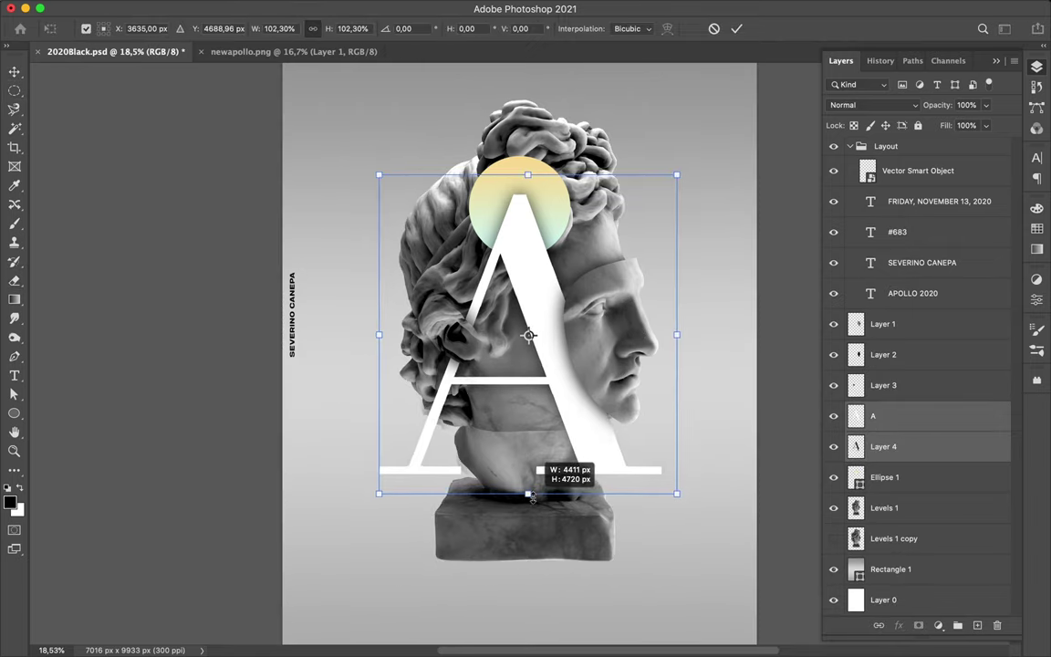
{"action": "key", "text": "Return"}
Step: Erase the shadow spilling beside the face within the statue outline and fit the poster in view
{"action": "left_click", "coordinate": [857, 509]}
{"action": "key", "text": "e"}
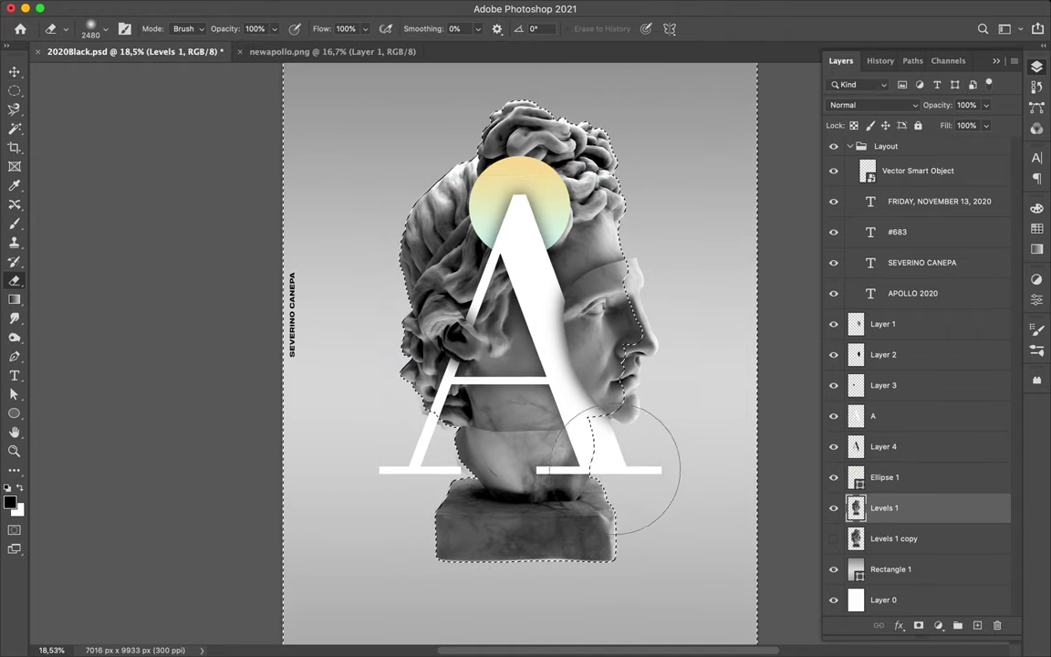
{"action": "left_click", "coordinate": [903, 446]}
{"action": "left_click_drag", "start_coordinate": [664, 454], "coordinate": [375, 434]}
{"action": "key", "text": "m"}
{"action": "key", "text": "ctrl+d"}
{"action": "key", "text": "v"}
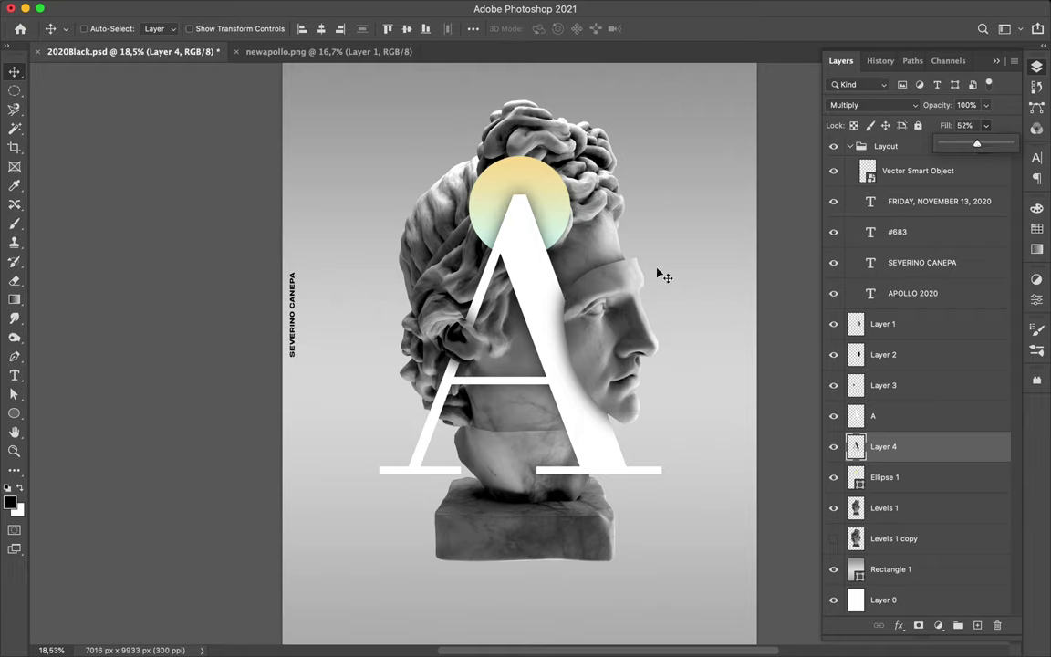
{"action": "key", "text": "ctrl+0"}
{"action": "left_click", "coordinate": [544, 501], "text": "ctrl"}
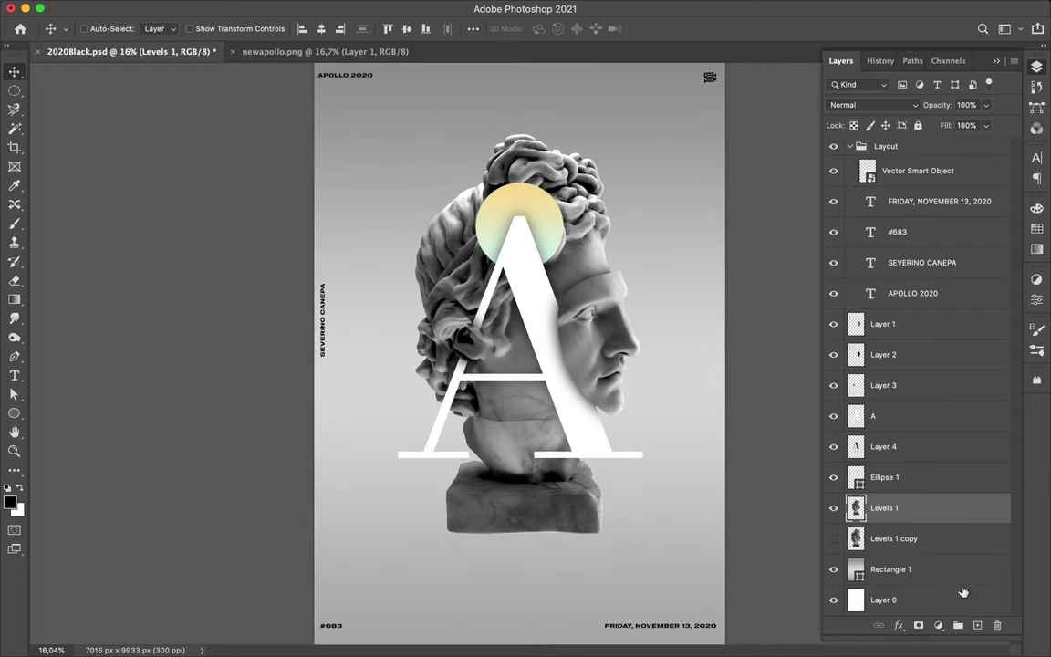
Step: Make a black bust silhouette, blur it strongly, and squash it into a flat band under the base
{"action": "key", "text": "ctrl+j"}
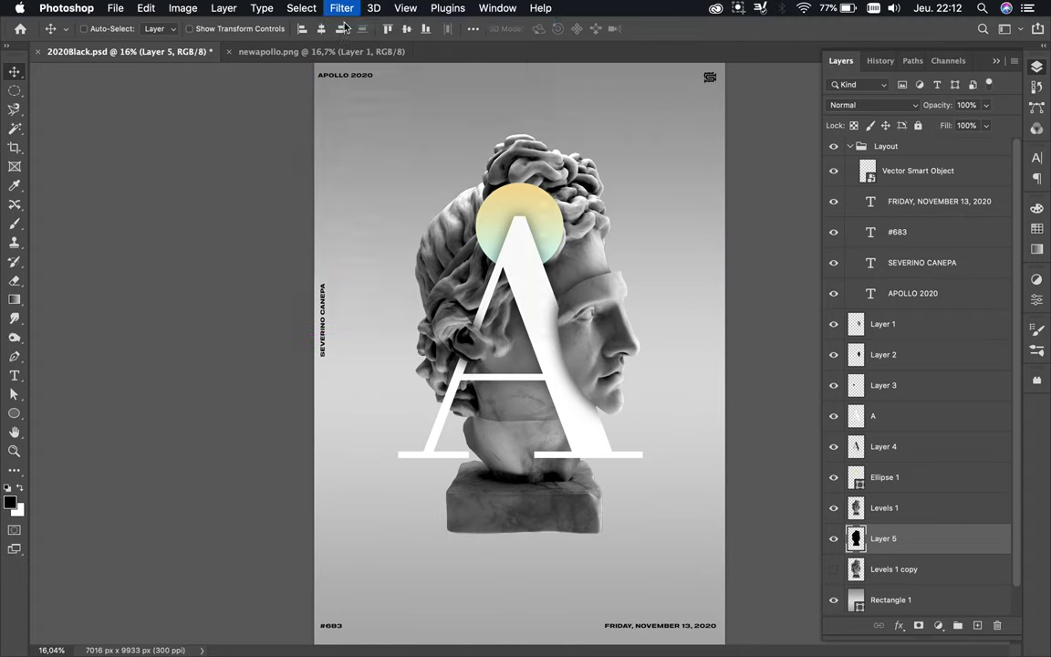
{"action": "left_click", "coordinate": [342, 8]}
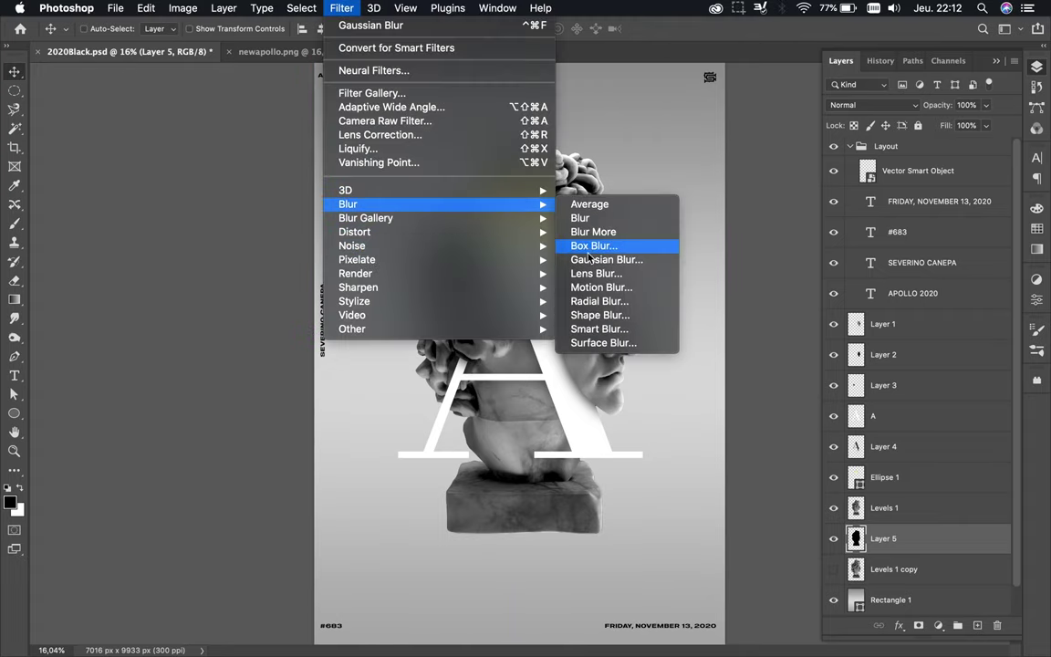
{"action": "left_click", "coordinate": [609, 256]}
{"action": "left_click_drag", "start_coordinate": [767, 305], "coordinate": [802, 303]}
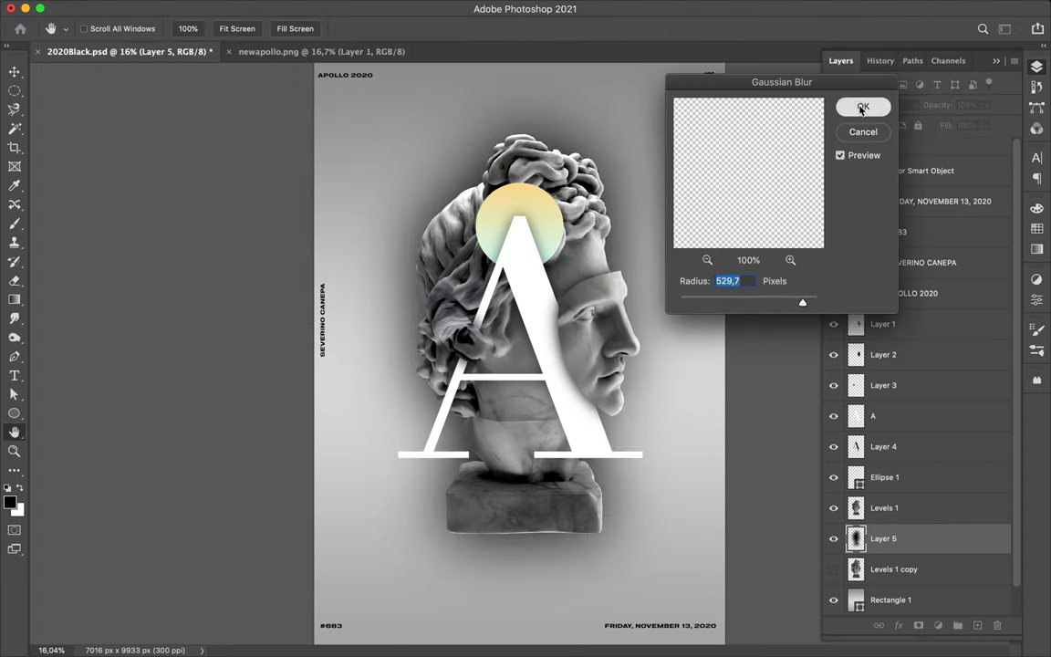
{"action": "left_click", "coordinate": [862, 106]}
{"action": "key", "text": "ctrl+t"}
{"action": "mouse_move", "coordinate": [520, 108]}
{"action": "left_mouse_down"}
{"action": "mouse_move", "coordinate": [518, 626]}
{"action": "mouse_move", "coordinate": [559, 497]}
{"action": "mouse_move", "coordinate": [523, 558]}
{"action": "left_mouse_up"}
{"action": "key", "text": "Return"}
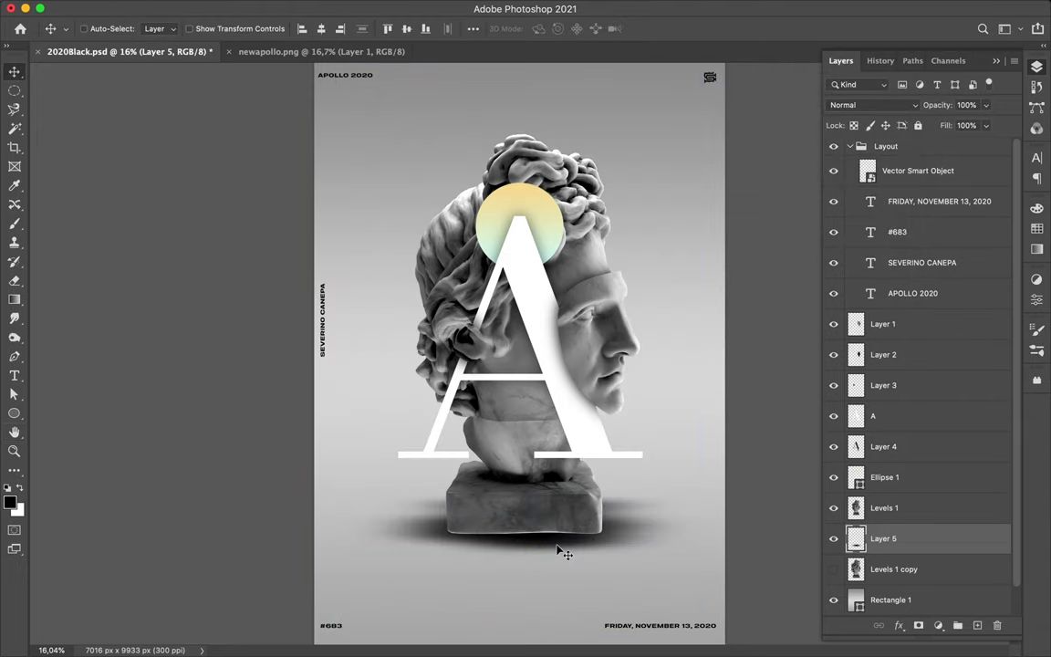
Step: Duplicate the shadow layer and set the Layer 5 copy to Multiply at 26% fill
{"action": "left_click", "coordinate": [910, 105]}
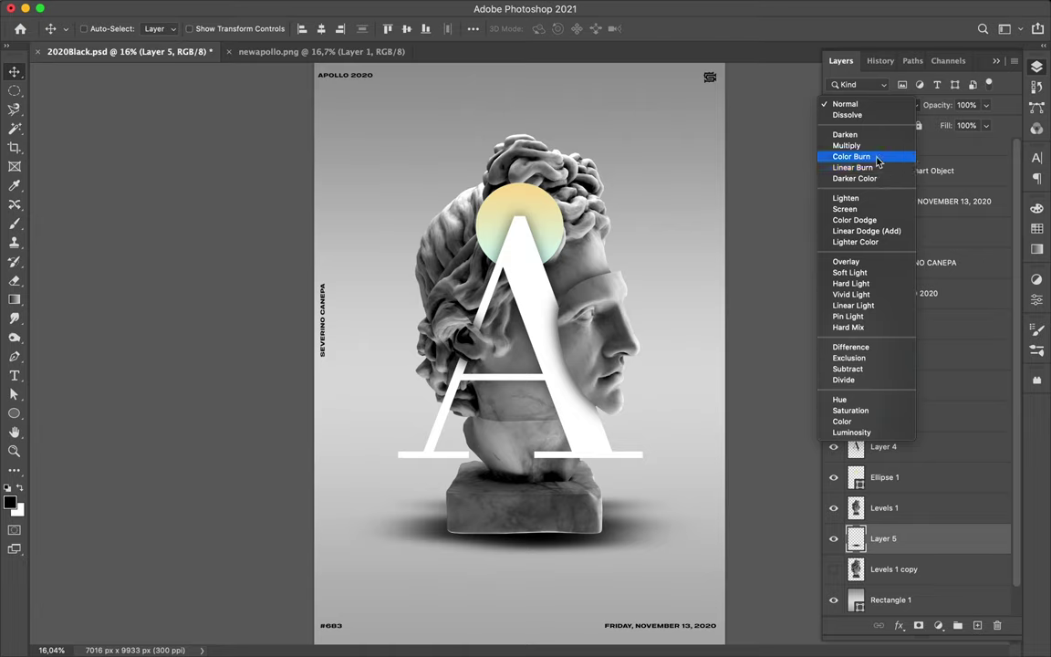
{"action": "left_click", "coordinate": [868, 263]}
{"action": "key", "text": "ctrl+j"}
{"action": "left_click", "coordinate": [876, 105]}
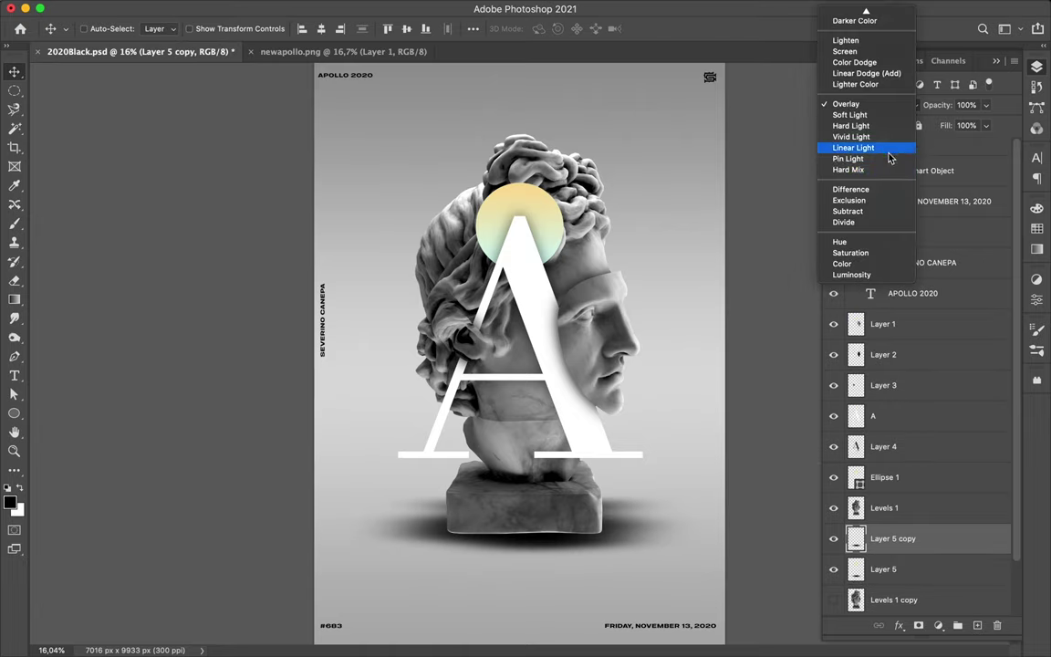
{"action": "left_click", "coordinate": [867, 264]}
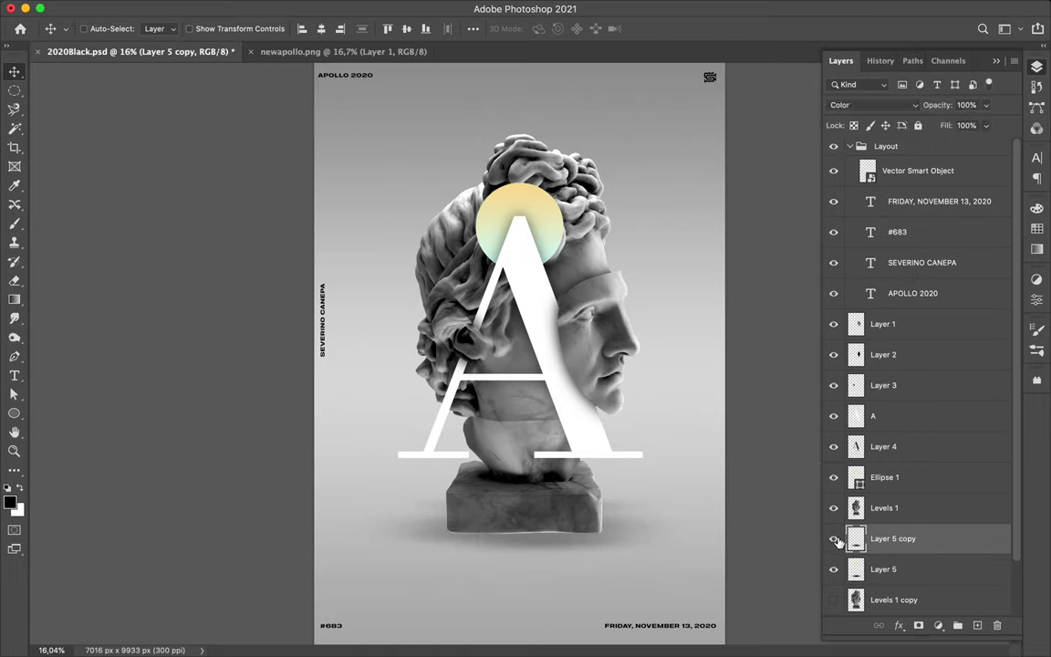
{"action": "left_click", "coordinate": [876, 105]}
{"action": "left_click", "coordinate": [889, 51]}
{"action": "left_click_drag", "start_coordinate": [986, 125], "coordinate": [936, 144]}
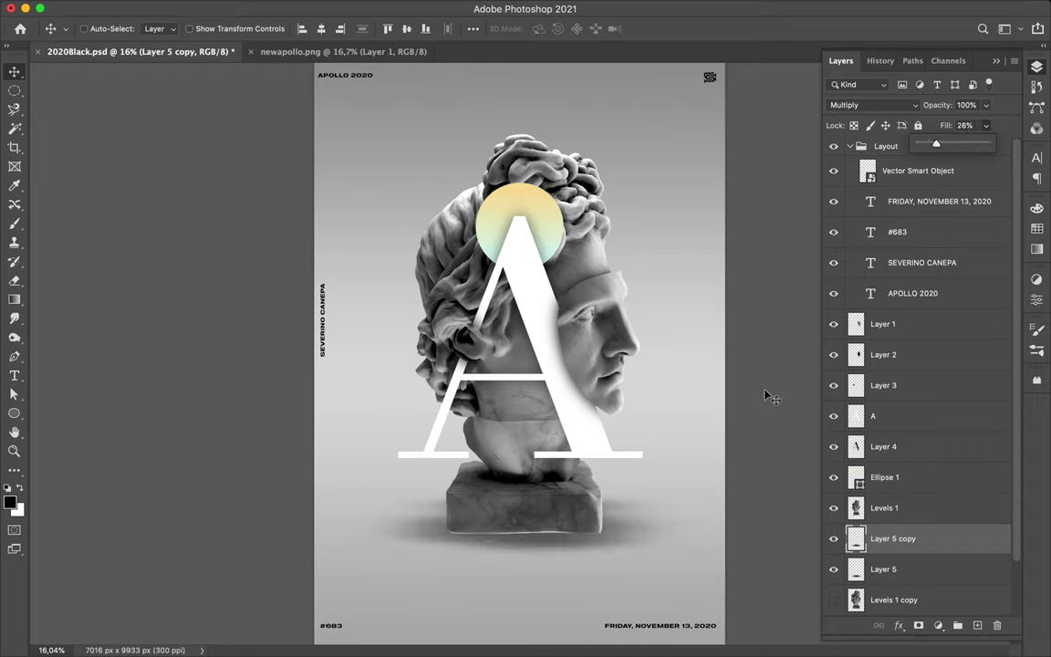
Step: Reposition the shadow under the base and widen it toward the left
{"action": "left_click_drag", "start_coordinate": [544, 535], "coordinate": [548, 548]}
{"action": "key", "text": "ctrl+t"}
{"action": "left_click_drag", "start_coordinate": [340, 522], "coordinate": [371, 524]}
{"action": "key", "text": "Return"}
Step: Stretch both shadow layers together slightly taller
{"action": "left_click", "coordinate": [834, 569]}
{"action": "left_click", "coordinate": [834, 570]}
{"action": "left_click", "coordinate": [884, 569], "text": "shift"}
{"action": "key", "text": "ctrl+t"}
{"action": "left_click_drag", "start_coordinate": [524, 493], "coordinate": [524, 476]}
{"action": "key", "text": "Return"}
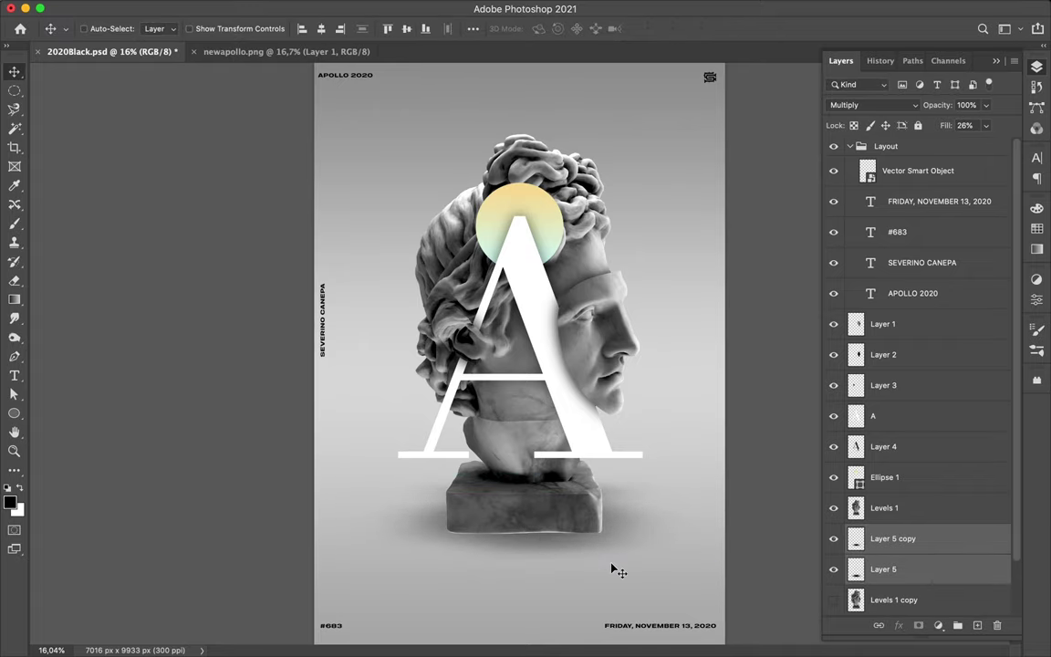
{"action": "left_click", "coordinate": [882, 488]}
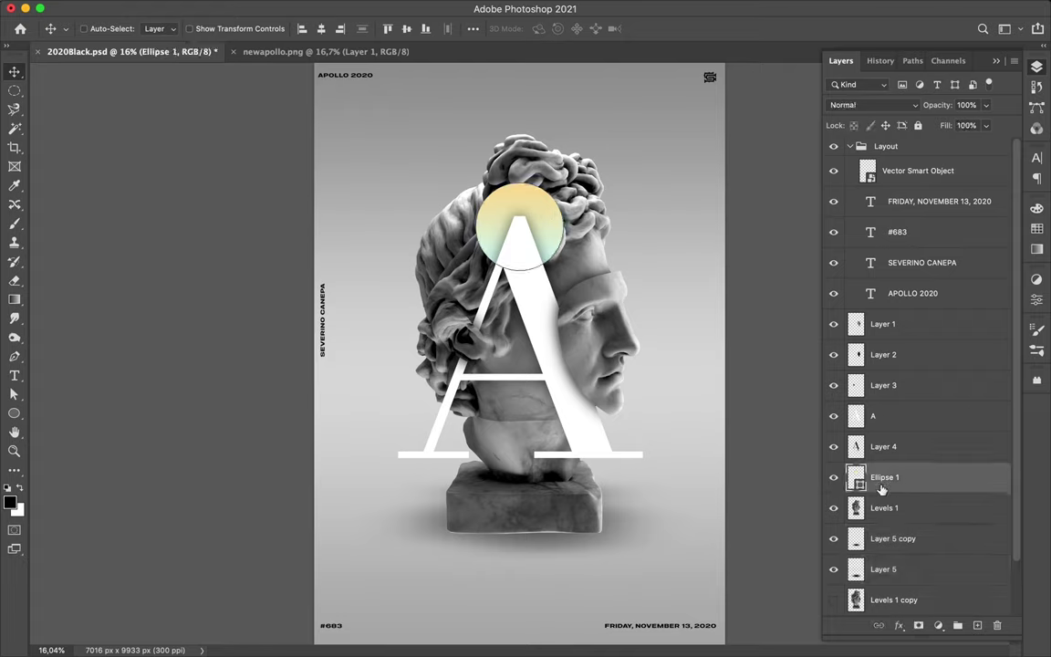
Step: Duplicate the circle layer and add a Satin effect to Ellipse 1 copy
{"action": "key", "text": "ctrl+j"}
{"action": "key", "text": "ctrl+z"}
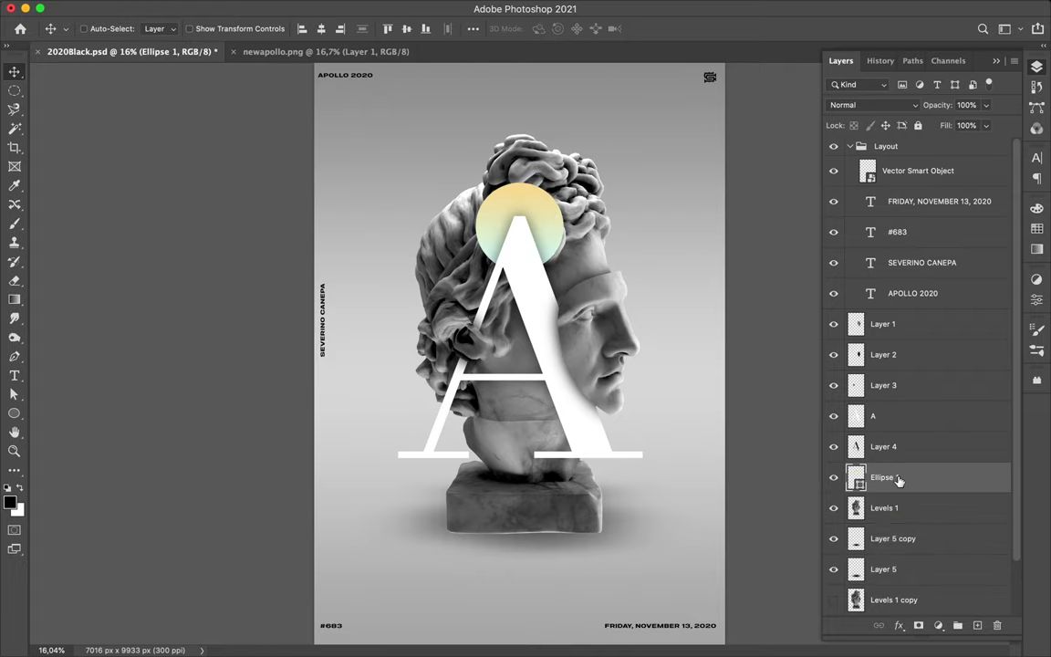
{"action": "key", "text": "ctrl+j"}
{"action": "double_click", "coordinate": [946, 477]}
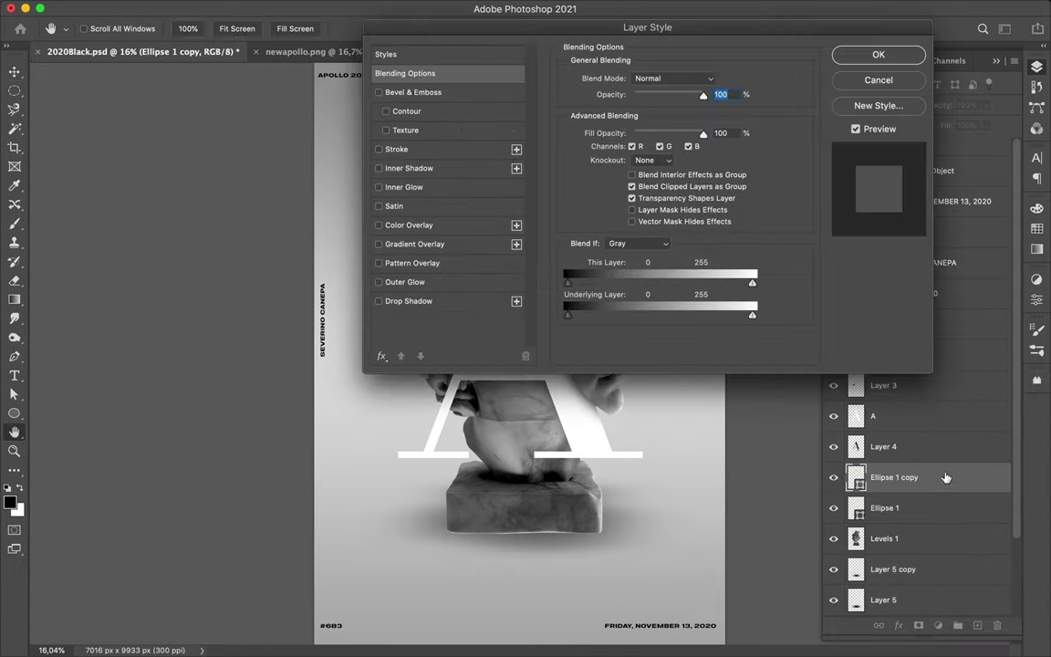
{"action": "left_click", "coordinate": [393, 206]}
Step: Add an Inner Bevel effect to the circle copy with size 103
{"action": "left_click_drag", "start_coordinate": [630, 34], "coordinate": [842, 87]}
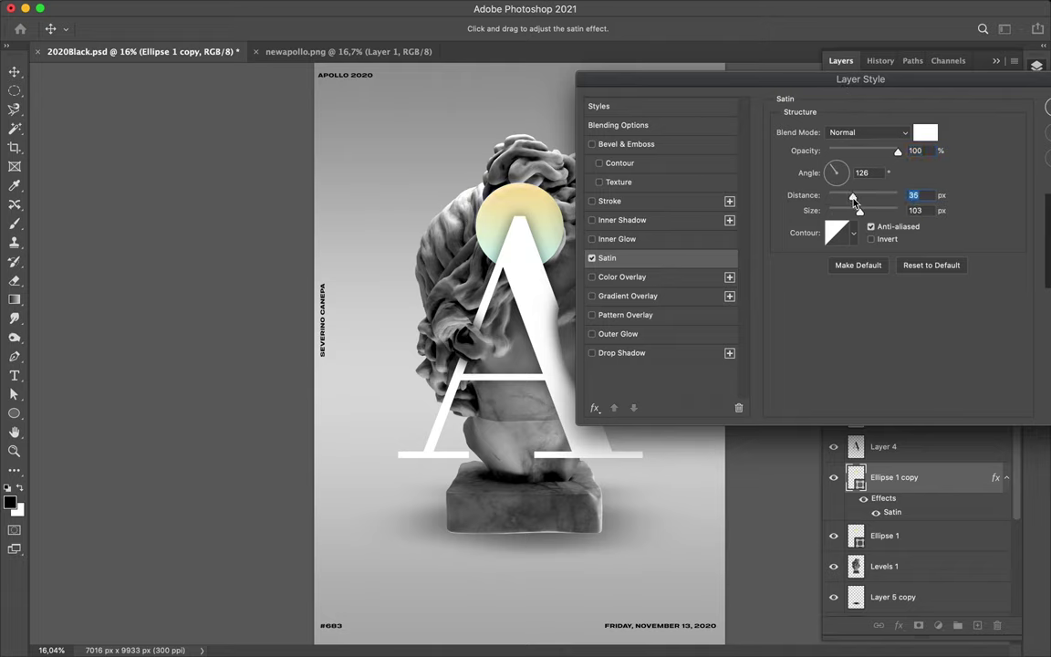
{"action": "left_click", "coordinate": [620, 144]}
{"action": "left_click_drag", "start_coordinate": [866, 207], "coordinate": [908, 192]}
{"action": "left_click", "coordinate": [871, 130]}
{"action": "left_click", "coordinate": [893, 145]}
{"action": "left_click", "coordinate": [892, 133]}
{"action": "left_click", "coordinate": [864, 97]}
{"action": "mouse_move", "coordinate": [909, 193]}
{"action": "left_mouse_down"}
{"action": "mouse_move", "coordinate": [871, 192]}
{"action": "mouse_move", "coordinate": [886, 208]}
{"action": "left_mouse_up"}
Step: Adjust the bevel highlight blending and add a new empty Layer 6 above Ellipse 1 copy
{"action": "left_click", "coordinate": [908, 321]}
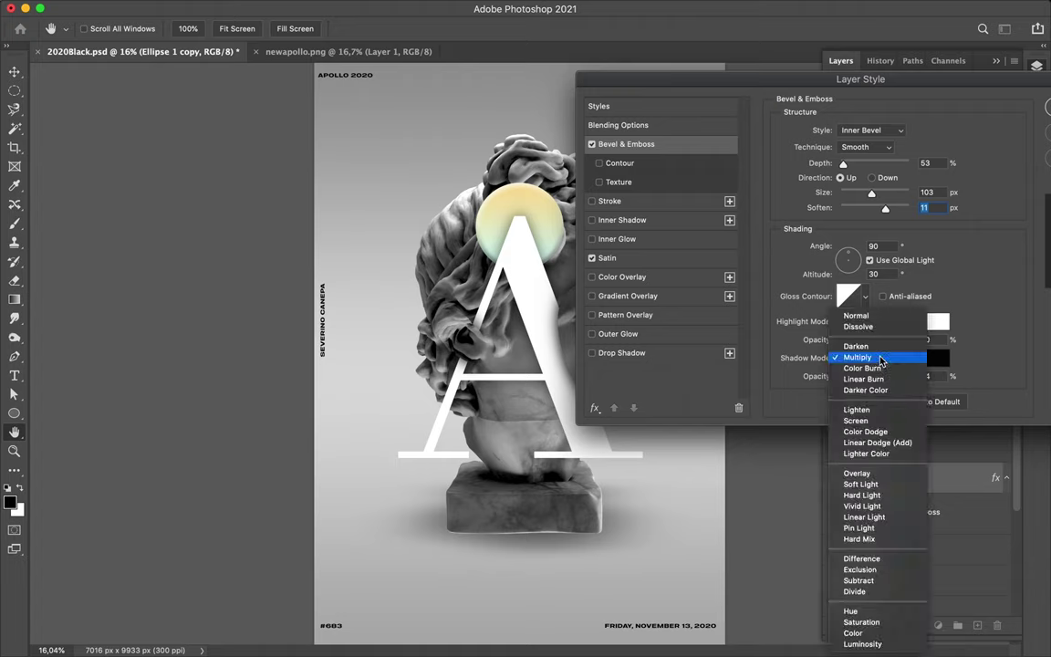
{"action": "scroll", "coordinate": [555, 185], "scroll_direction": "up", "scroll_amount": 3}
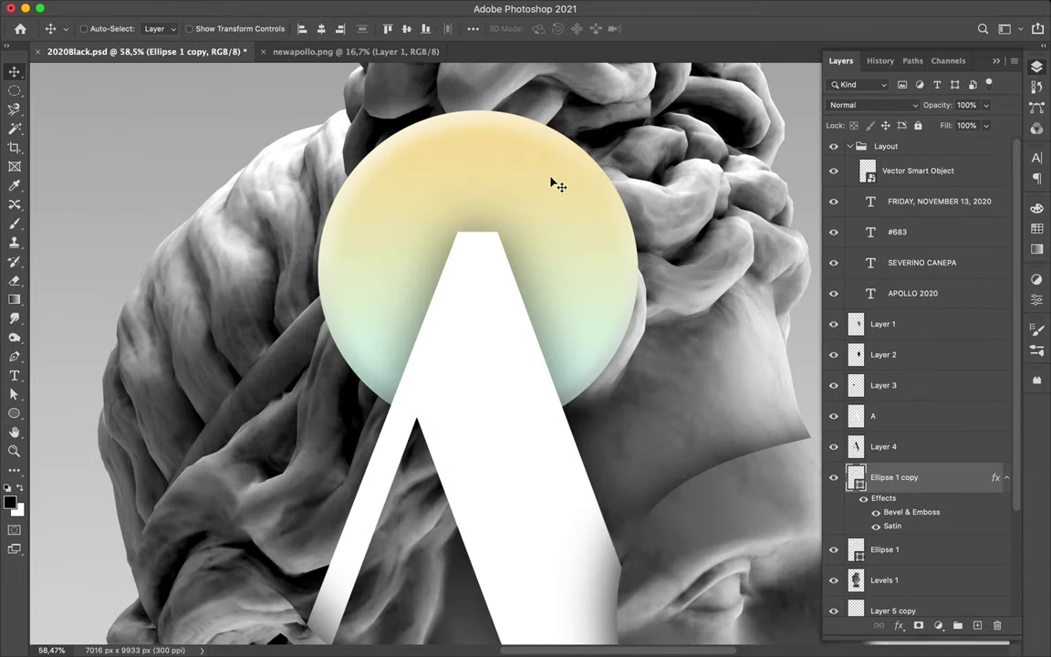
{"action": "scroll", "coordinate": [557, 187], "scroll_direction": "down", "scroll_amount": 3}
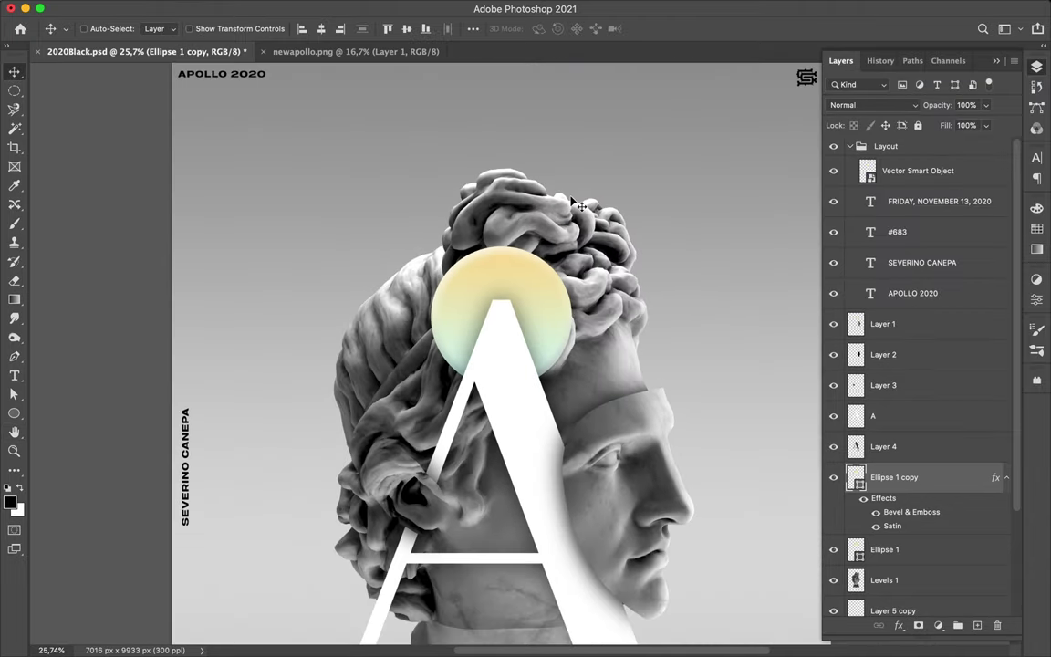
{"action": "scroll", "coordinate": [514, 346], "scroll_direction": "down", "scroll_amount": 3}
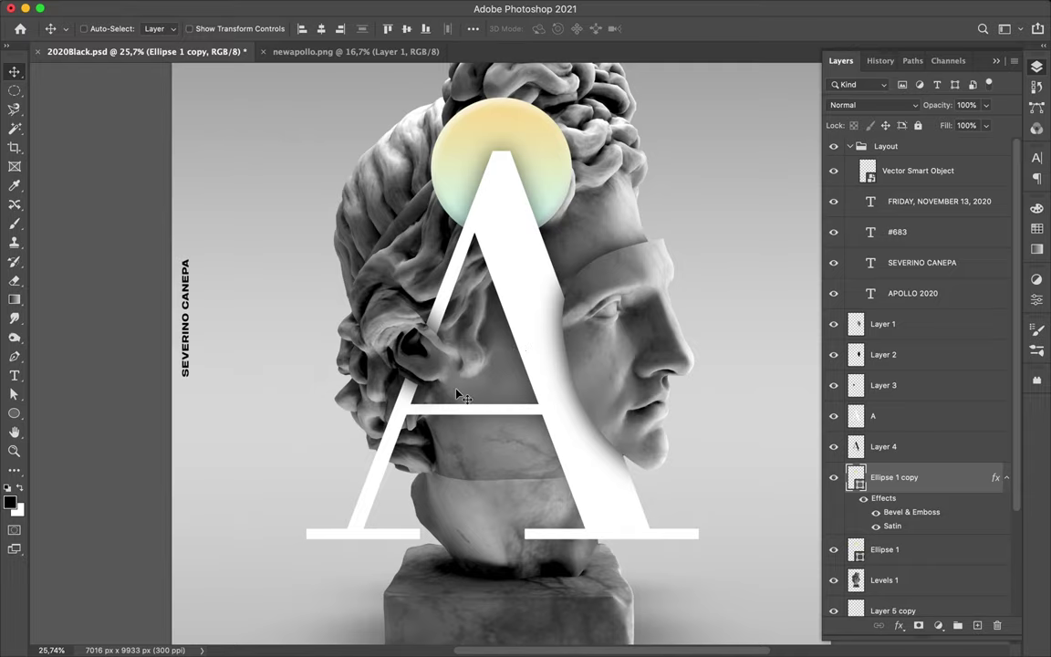
{"action": "scroll", "coordinate": [459, 394], "scroll_direction": "down", "scroll_amount": 2}
{"action": "key", "text": "g"}
{"action": "key", "text": "ctrl+shift+alt+n"}
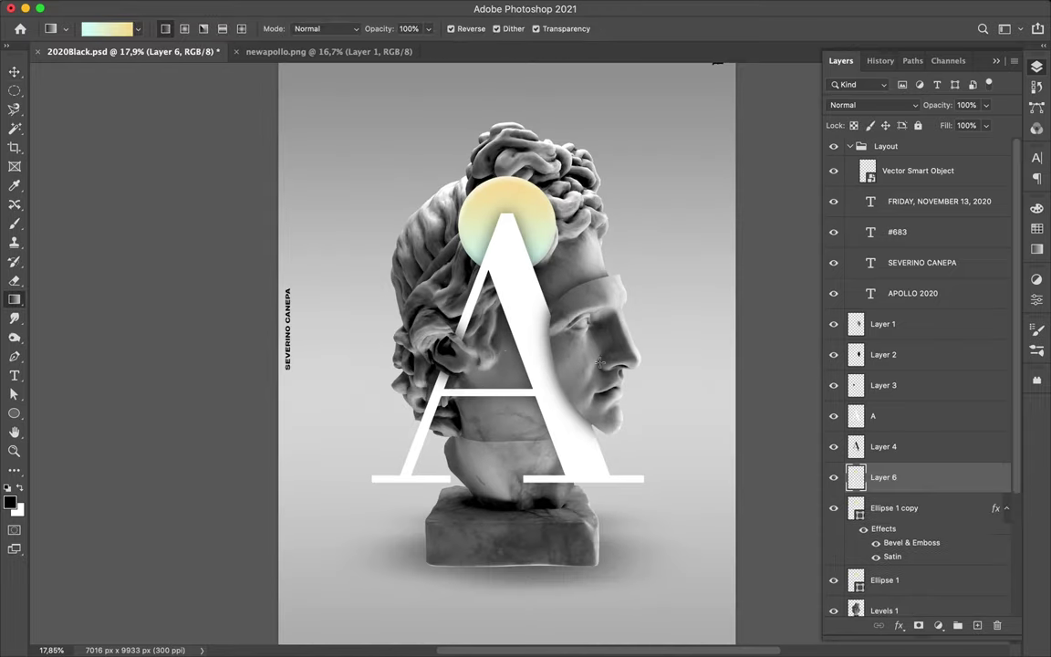
Step: Fill Layer 6 with a cyan gradient over the bust, soft-erase parts, and blend it in Multiply
{"action": "scroll", "coordinate": [558, 320], "scroll_direction": "down", "scroll_amount": 1}
{"action": "mouse_move", "coordinate": [577, 350]}
{"action": "left_mouse_down"}
{"action": "mouse_move", "coordinate": [410, 128]}
{"action": "mouse_move", "coordinate": [379, 223]}
{"action": "mouse_move", "coordinate": [563, 551]}
{"action": "mouse_move", "coordinate": [611, 183]}
{"action": "mouse_move", "coordinate": [446, 223]}
{"action": "mouse_move", "coordinate": [681, 398]}
{"action": "left_mouse_up"}
{"action": "key", "text": "e"}
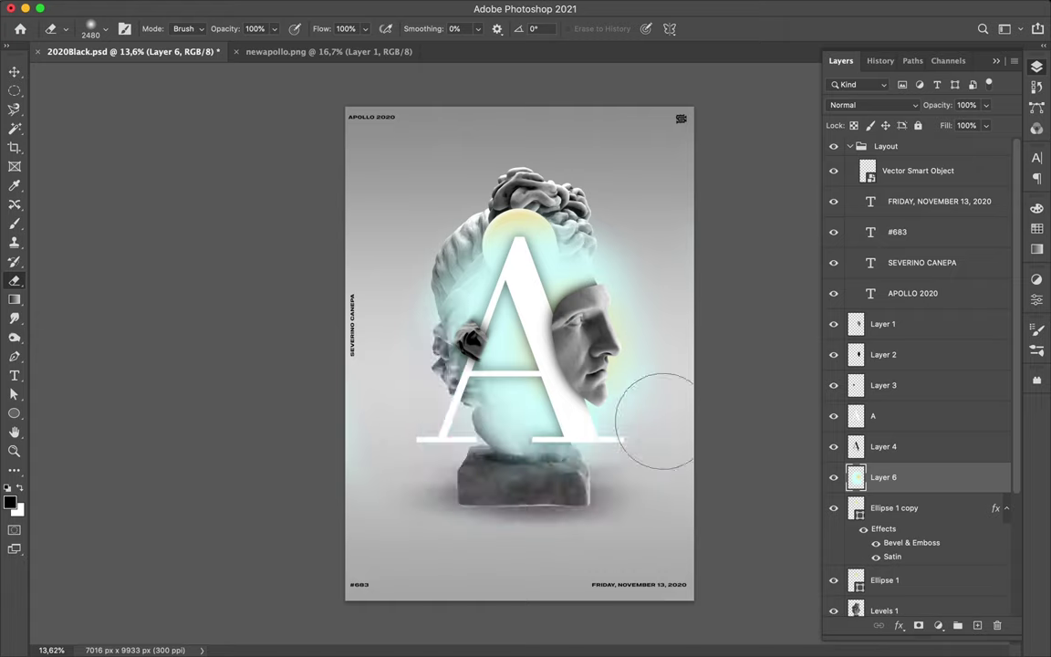
{"action": "left_click", "coordinate": [874, 104]}
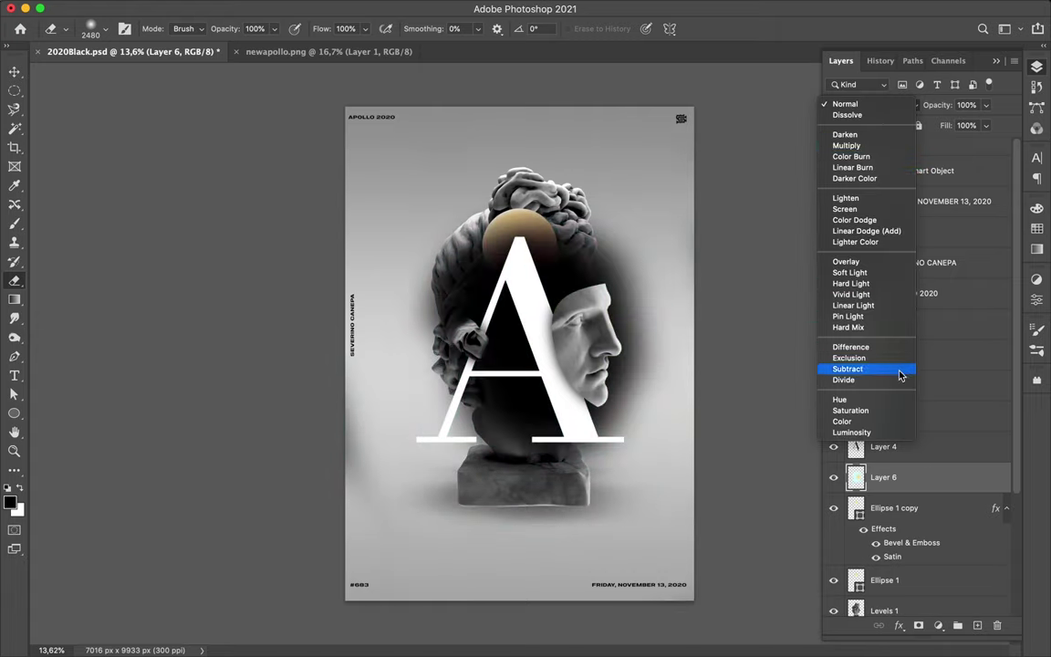
{"action": "left_click", "coordinate": [847, 145]}
{"action": "scroll", "coordinate": [913, 411], "scroll_direction": "down", "scroll_amount": 3}
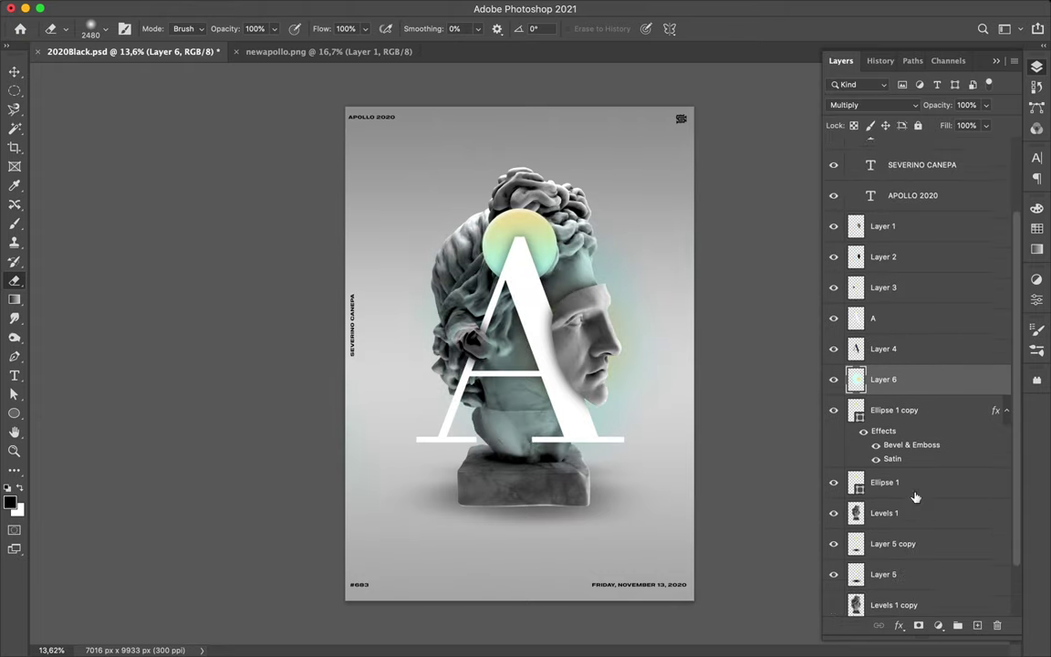
Step: Erase the cyan tint outside the statue selection, deselect, and duplicate Layer 6
{"action": "left_click", "coordinate": [855, 499], "text": "ctrl"}
{"action": "left_click", "coordinate": [883, 365]}
{"action": "key", "text": "ctrl+shift+i"}
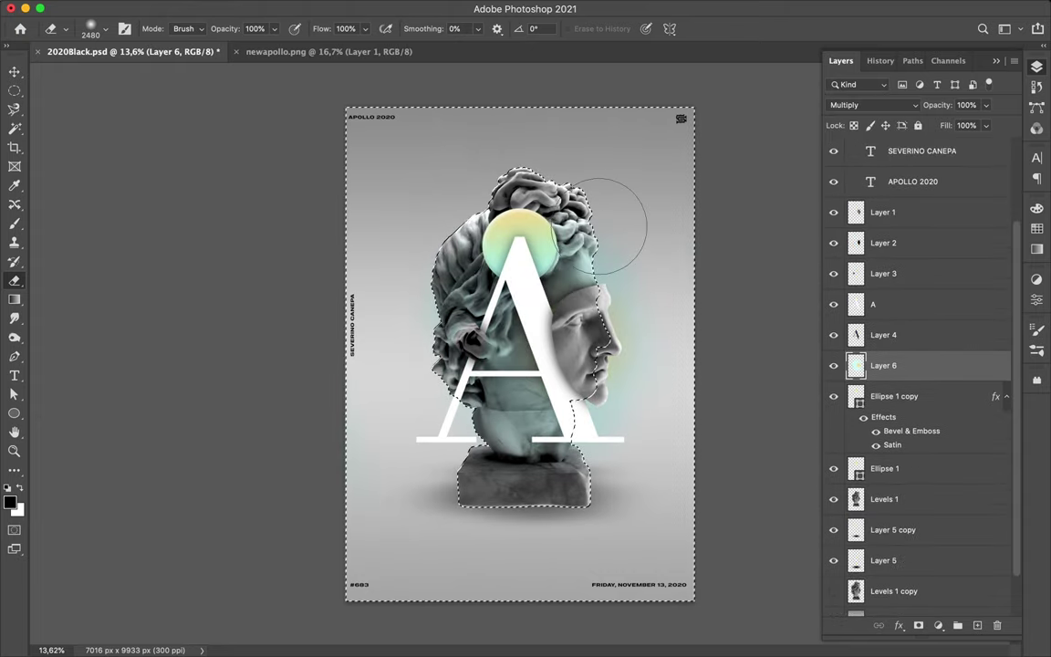
{"action": "mouse_move", "coordinate": [704, 199]}
{"action": "left_mouse_down"}
{"action": "mouse_move", "coordinate": [598, 492]}
{"action": "mouse_move", "coordinate": [370, 611]}
{"action": "left_mouse_up"}
{"action": "key", "text": "m"}
{"action": "key", "text": "ctrl+d"}
{"action": "key", "text": "e"}
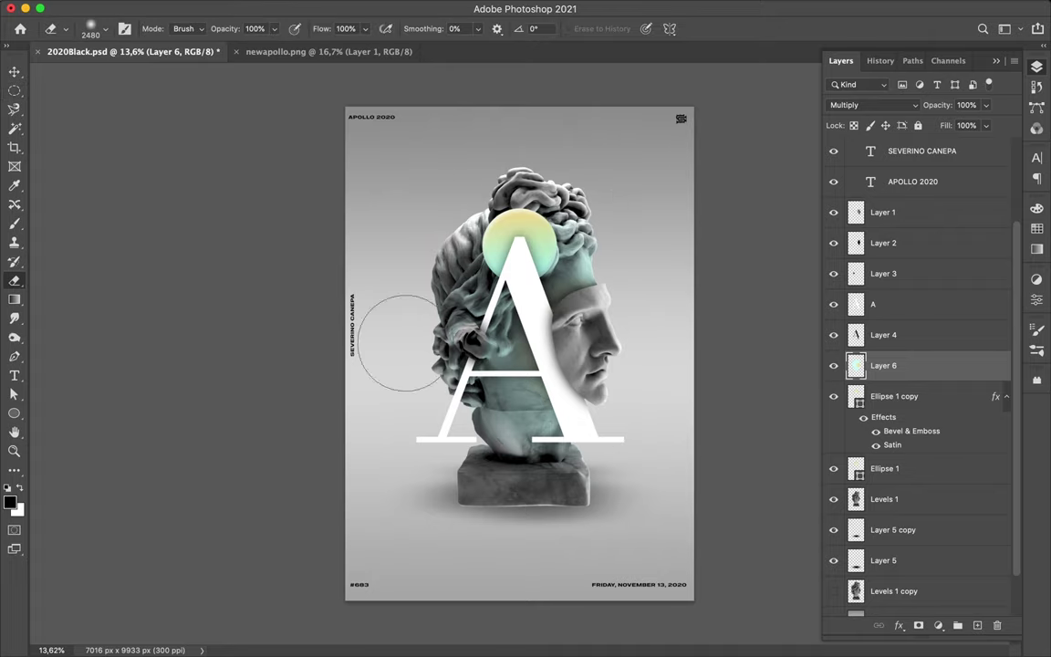
{"action": "key", "text": "v"}
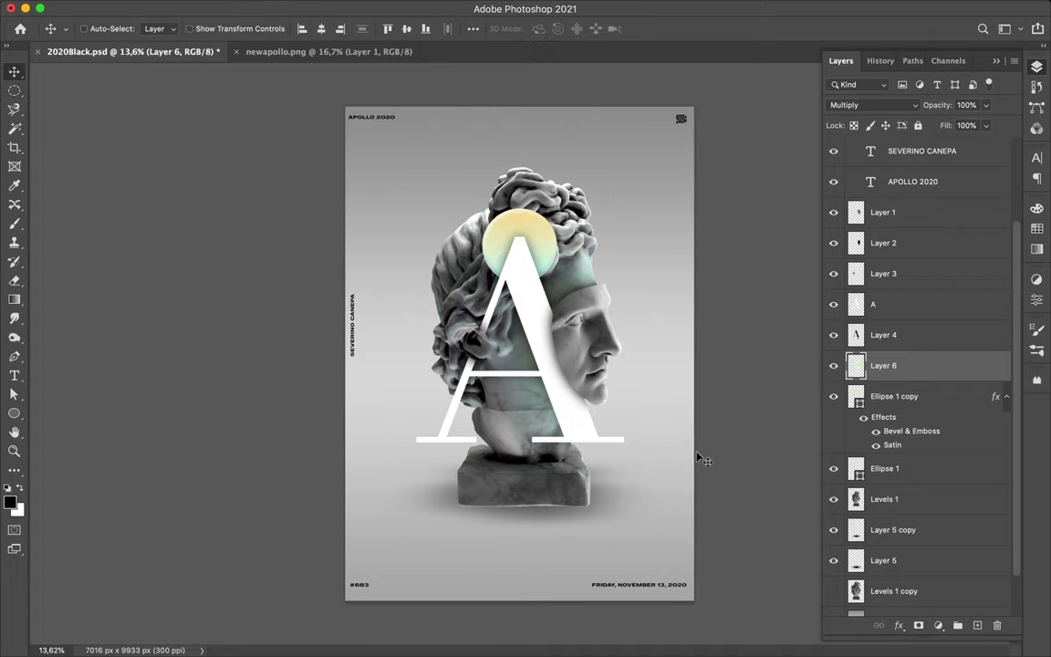
{"action": "key", "text": "ctrl+j"}
{"action": "left_click", "coordinate": [873, 105]}
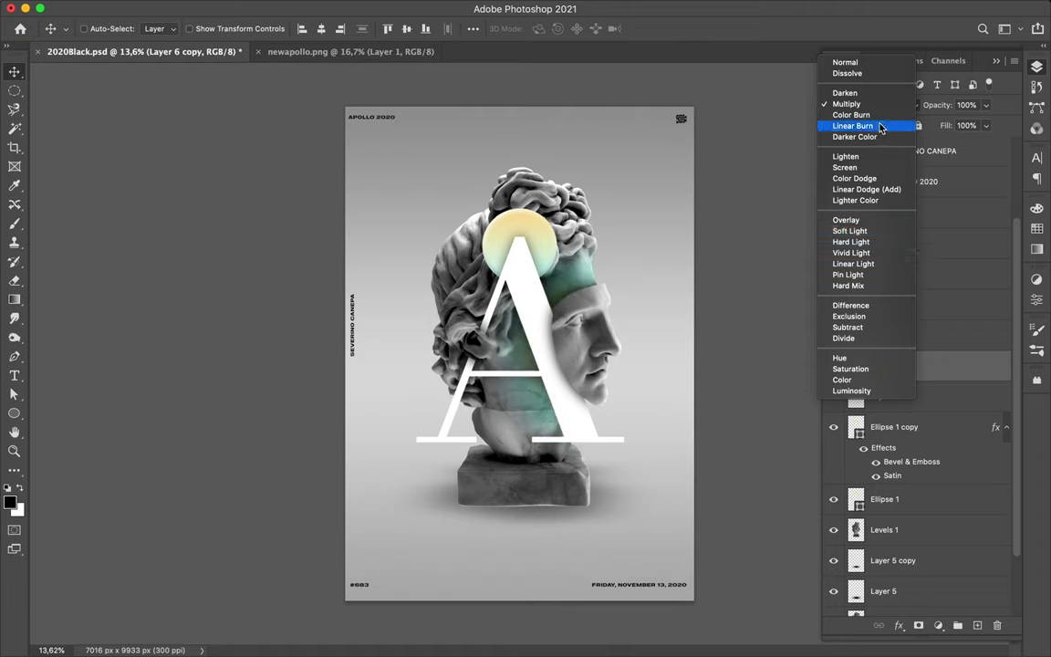
Step: Set Layer 6 copy to Linear Burn with 53% fill, and Ellipse 1 copy to Linear Burn
{"action": "left_click", "coordinate": [881, 124]}
{"action": "left_click_drag", "start_coordinate": [985, 125], "coordinate": [957, 149]}
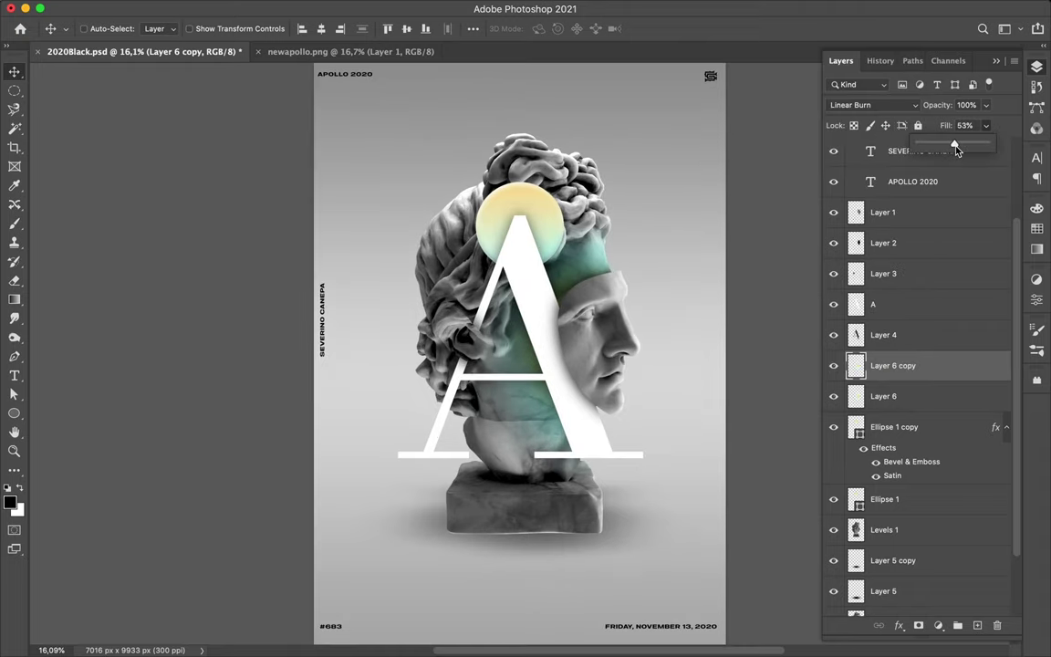
{"action": "left_click", "coordinate": [898, 426]}
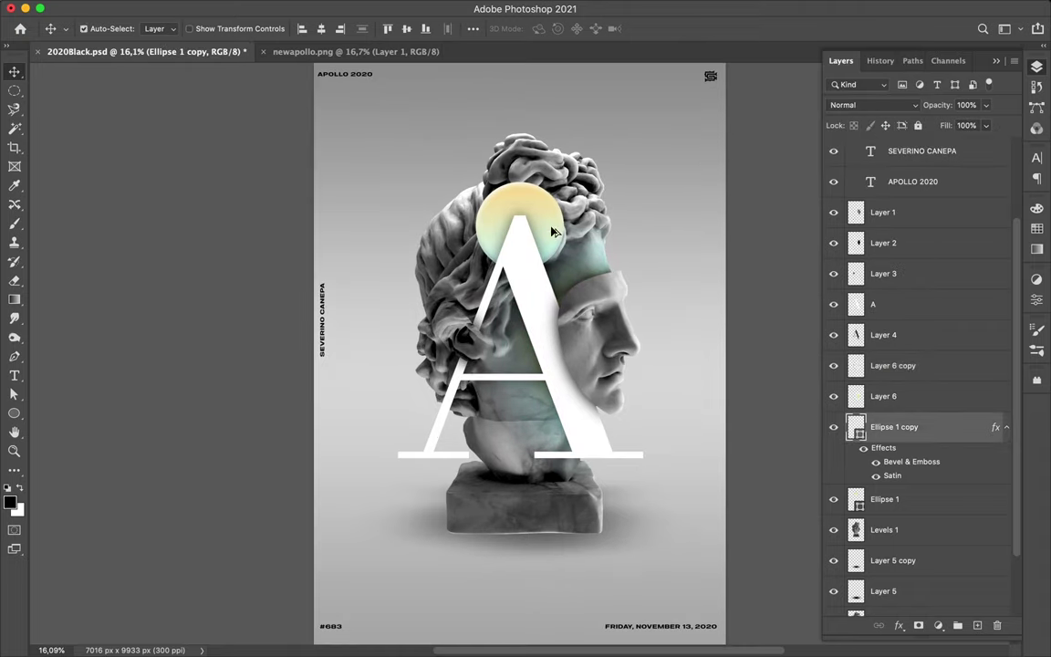
{"action": "left_click", "coordinate": [871, 105]}
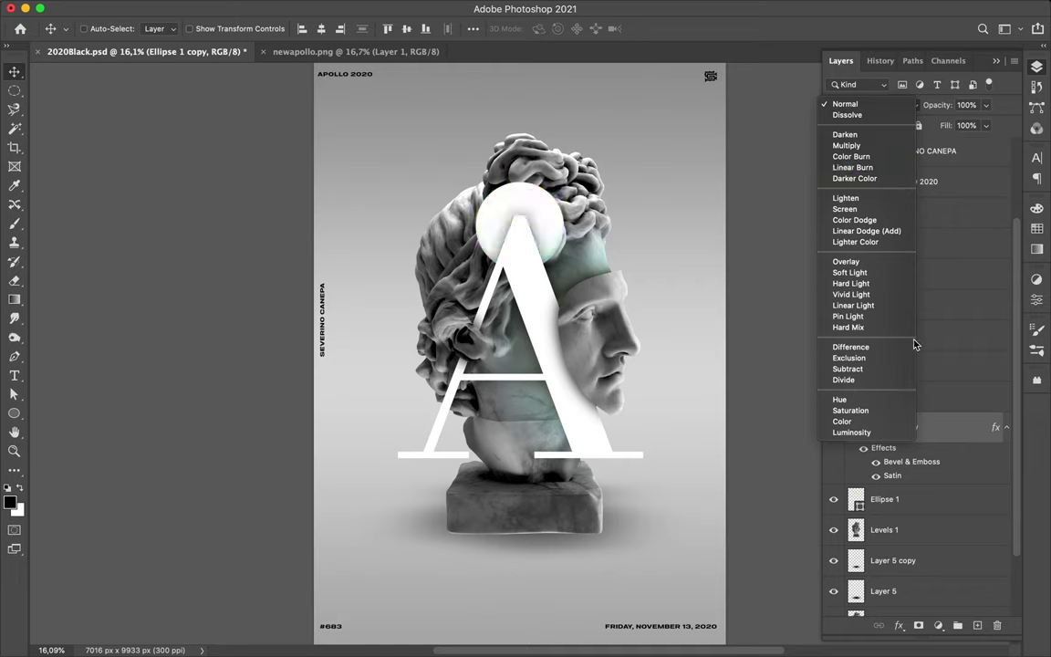
{"action": "left_click", "coordinate": [876, 167]}
{"action": "key", "text": "ctrl+shift+alt+n"}
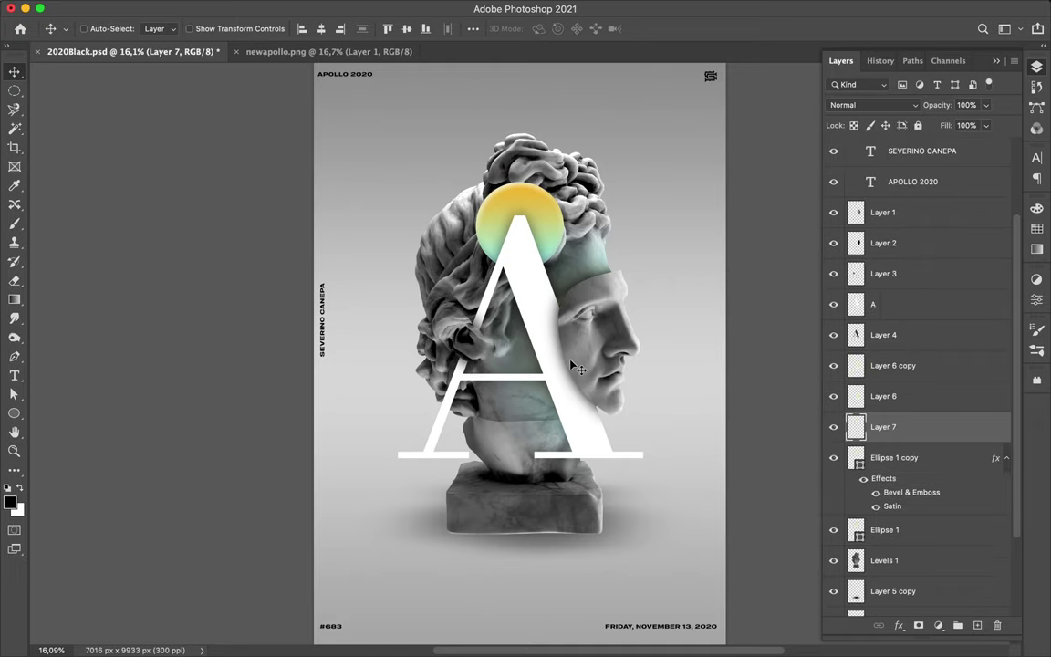
Step: Draw a solid white ellipse over the head, clip it to Ellipse 1 copy, and blend it in Overlay
{"action": "key", "text": "u"}
{"action": "left_click", "coordinate": [162, 28]}
{"action": "left_click", "coordinate": [96, 57]}
{"action": "left_click", "coordinate": [81, 96]}
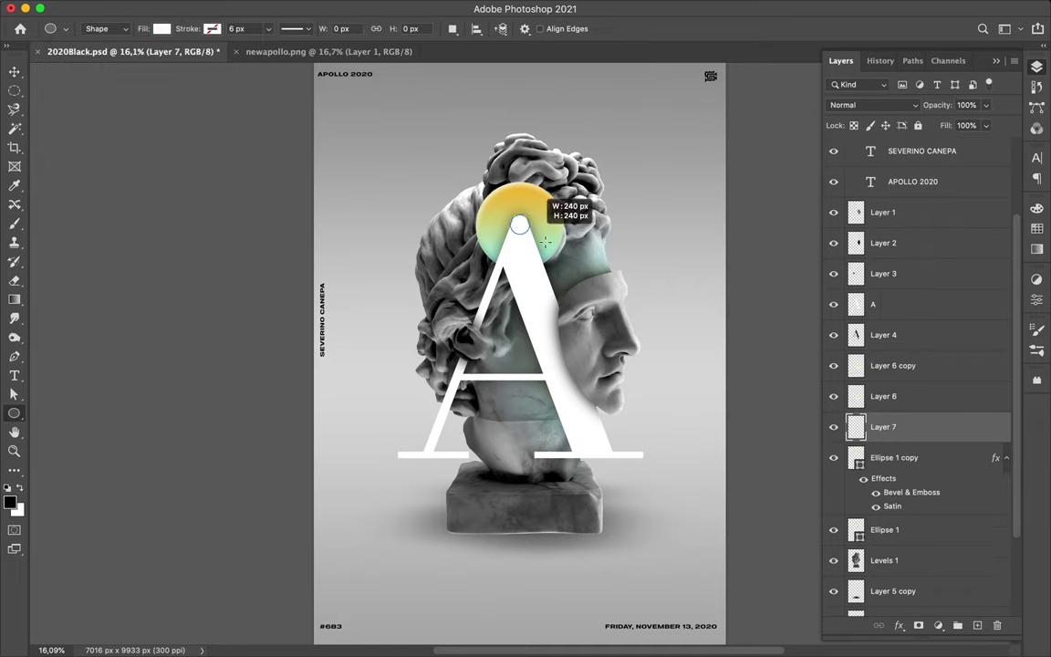
{"action": "left_click_drag", "start_coordinate": [470, 174], "coordinate": [569, 274]}
{"action": "left_click", "coordinate": [933, 443], "text": "alt"}
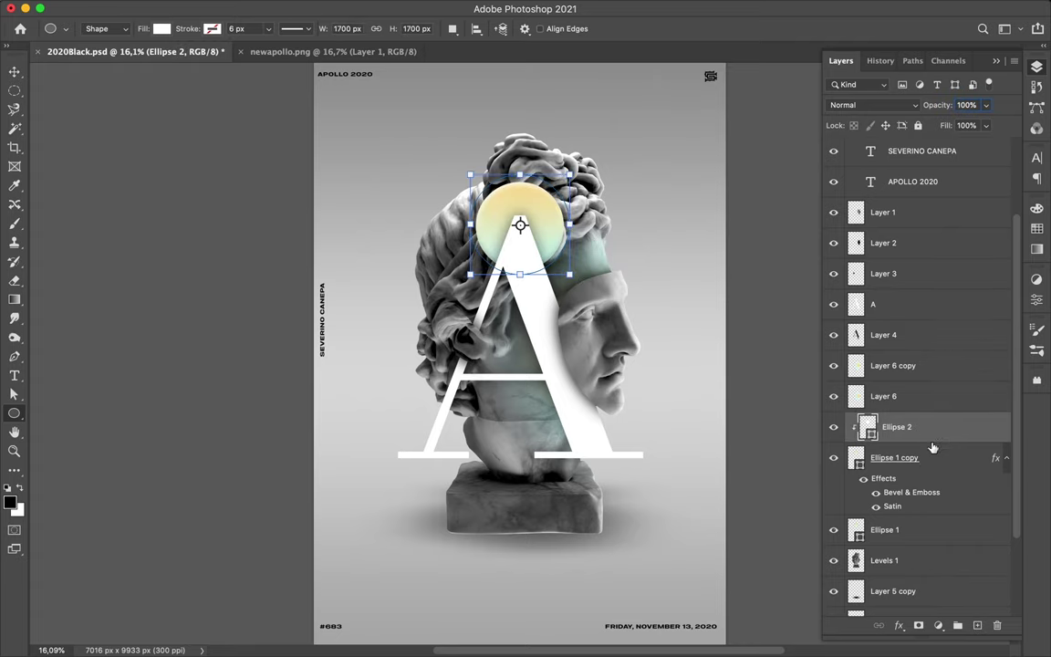
{"action": "left_click", "coordinate": [904, 105]}
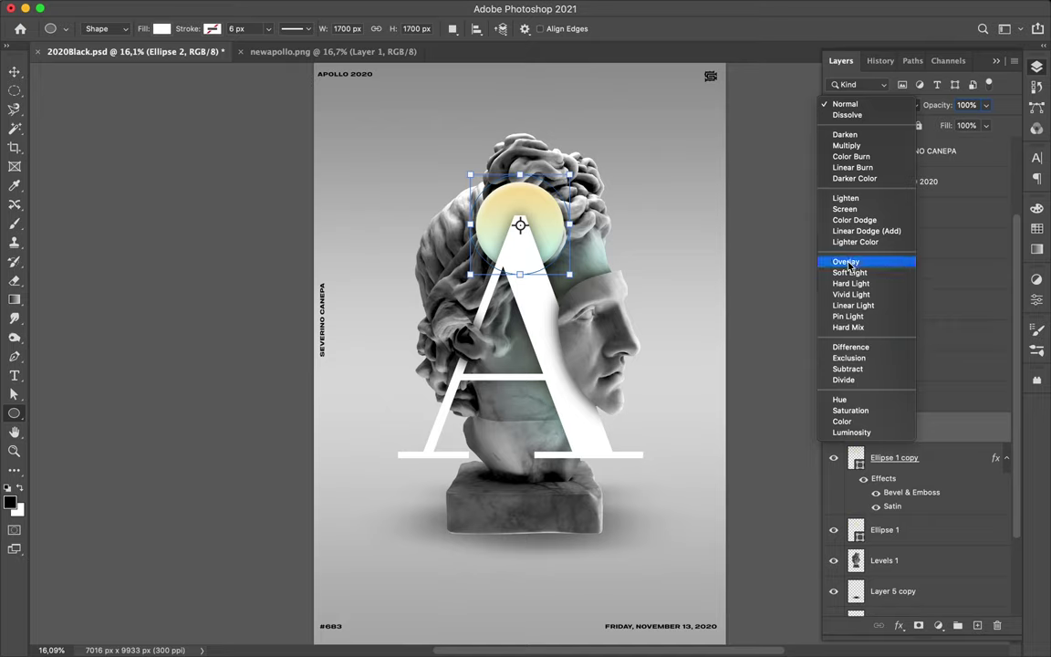
{"action": "left_click", "coordinate": [848, 270]}
Step: Try a Vibrance adjustment on the circle's saturation, then delete it
{"action": "left_click", "coordinate": [935, 382]}
{"action": "left_click", "coordinate": [938, 625]}
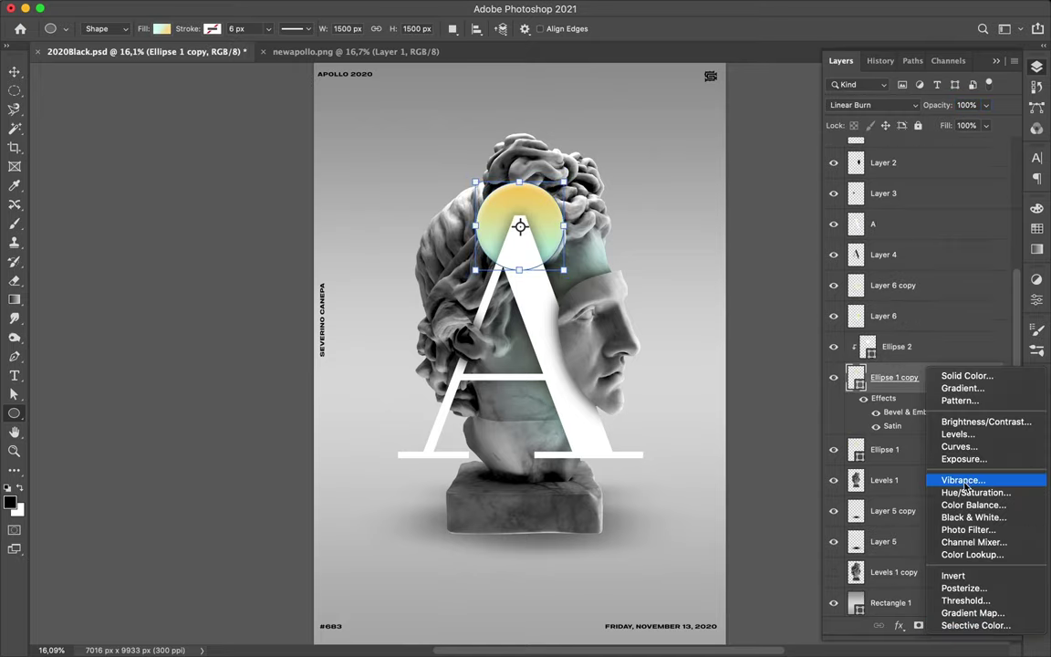
{"action": "left_click", "coordinate": [963, 481]}
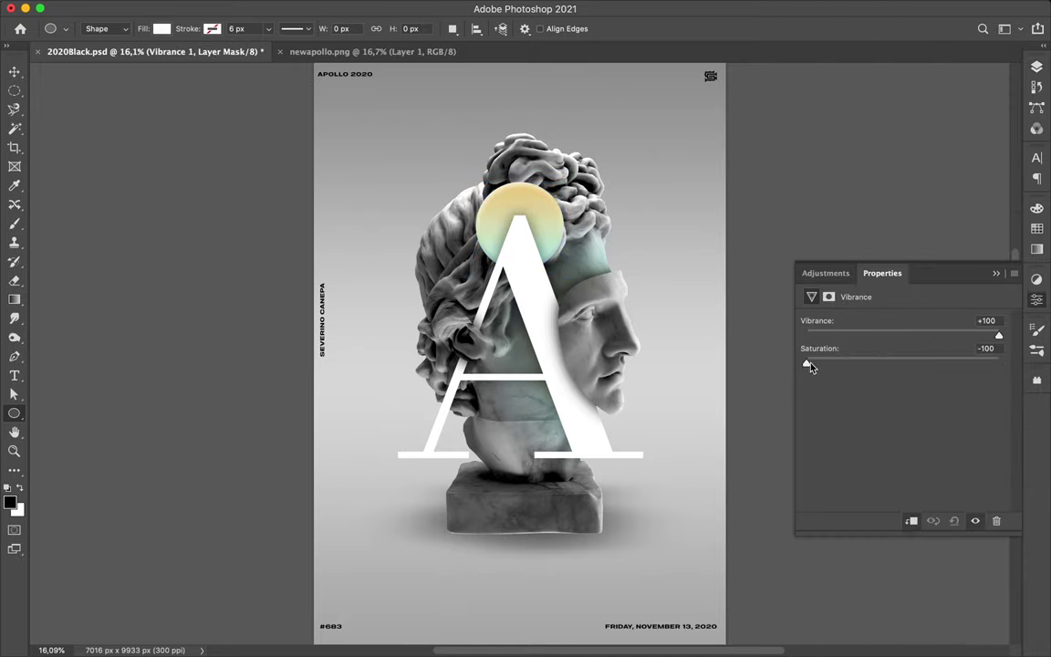
{"action": "left_click_drag", "start_coordinate": [808, 364], "coordinate": [1036, 368]}
{"action": "key", "text": "F7"}
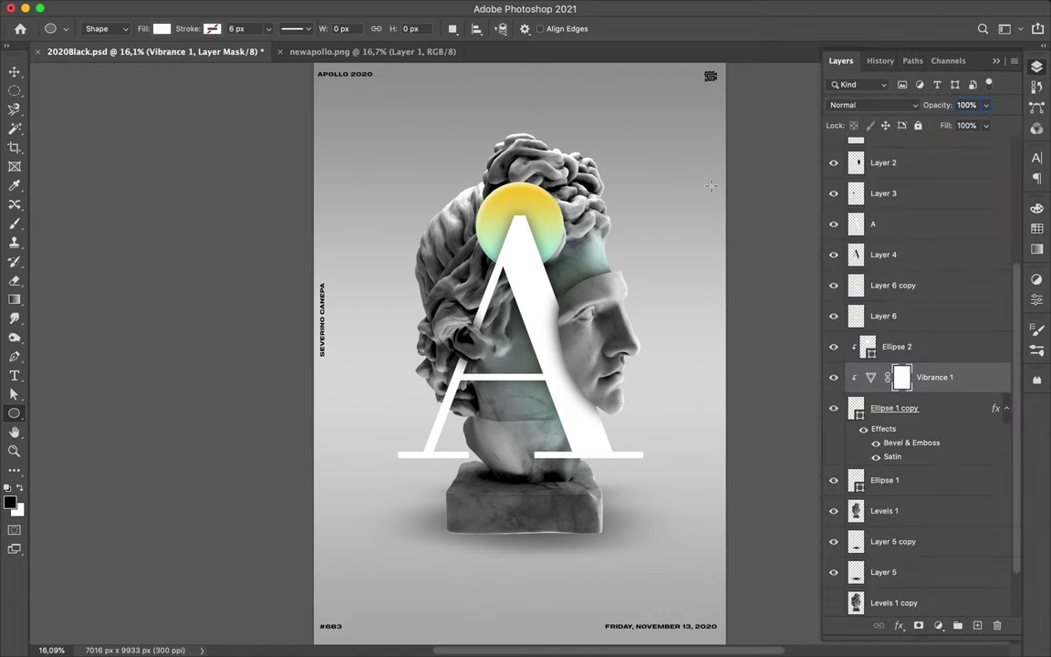
{"action": "key", "text": "Delete"}
Step: Fit the whole poster in view and save the document
{"action": "key", "text": "v"}
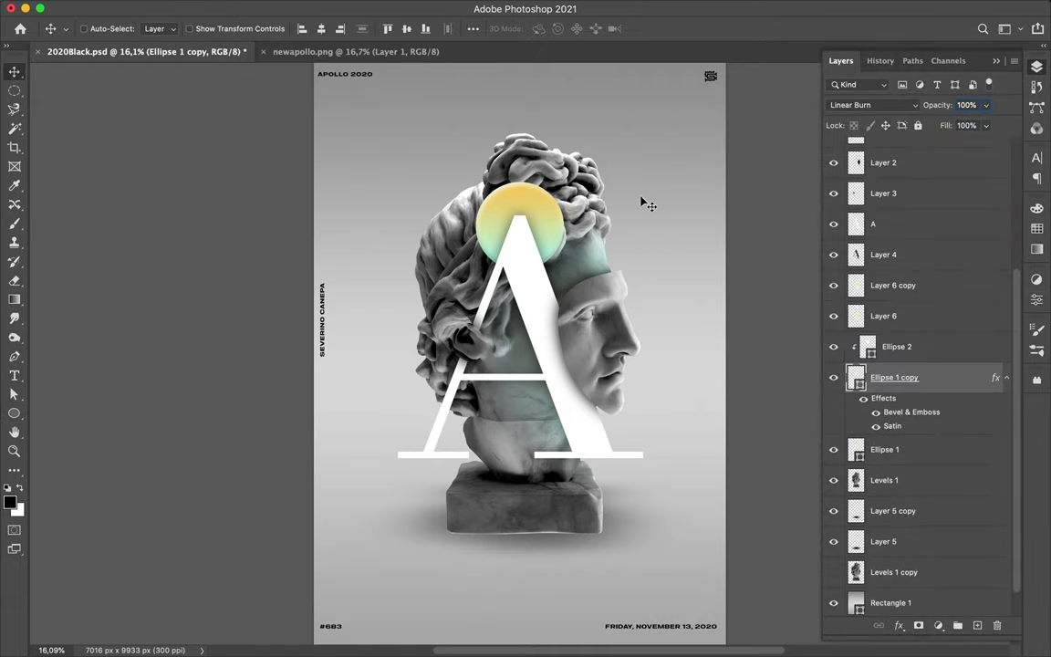
{"action": "scroll", "coordinate": [634, 200], "scroll_direction": "down", "scroll_amount": 3}
{"action": "scroll", "coordinate": [634, 203], "scroll_direction": "up", "scroll_amount": 2}
{"action": "key", "text": "ctrl+0"}
{"action": "key", "text": "ctrl+s"}
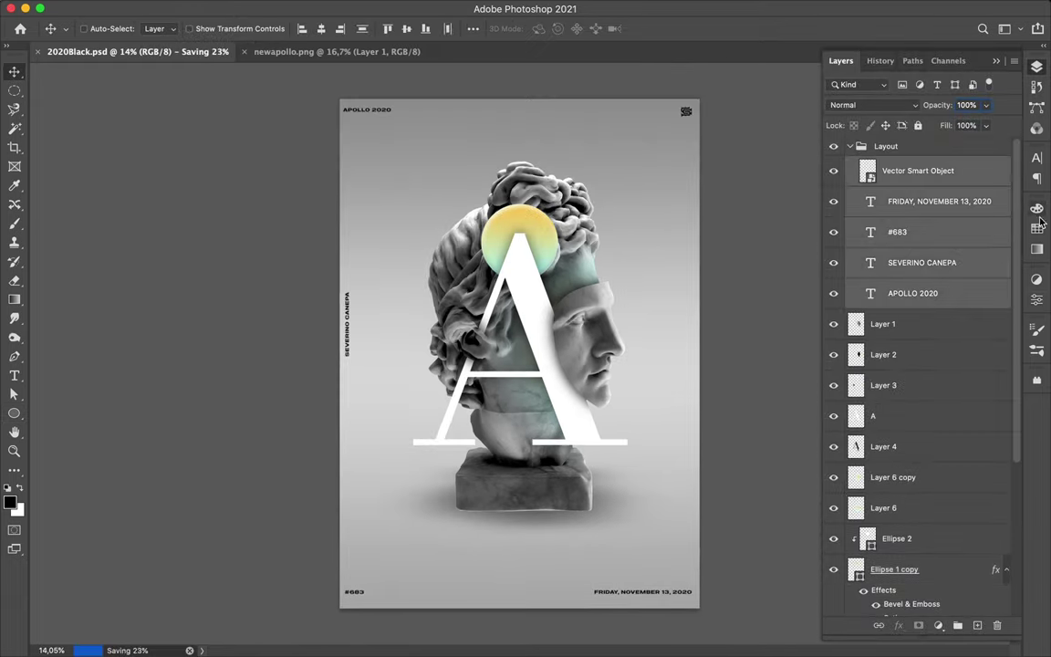
Step: Turn the poster's text and logo layers white and save the poster
{"action": "key", "text": "F7"}
{"action": "left_click", "coordinate": [869, 203]}
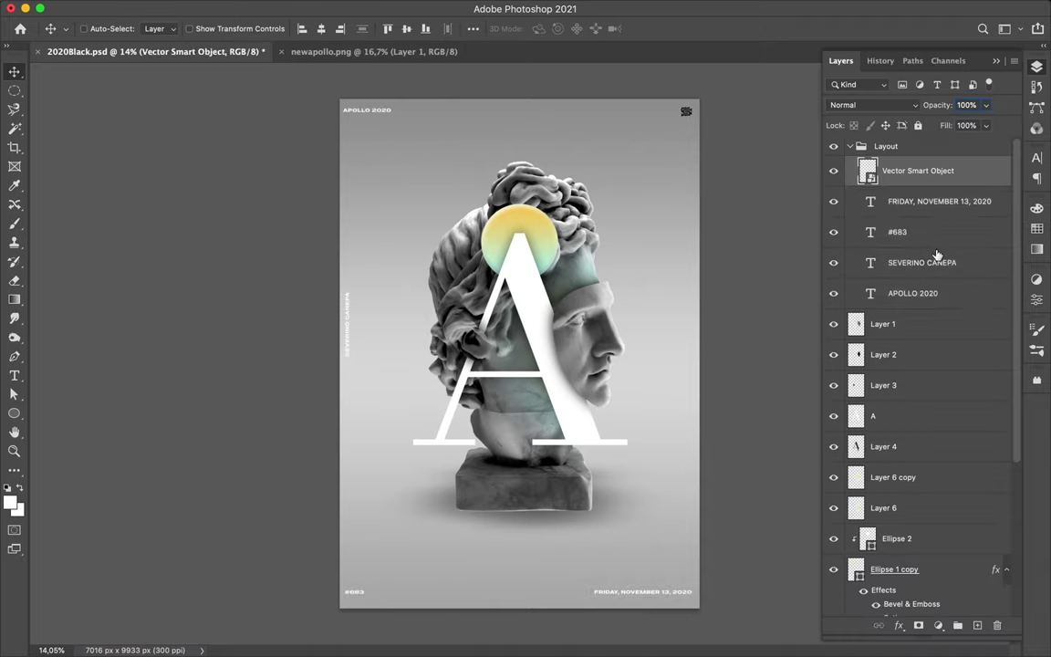
{"action": "key", "text": "ctrl+shift+alt+n"}
{"action": "key", "text": "b"}
{"action": "key", "text": "m"}
{"action": "key", "text": "Delete"}
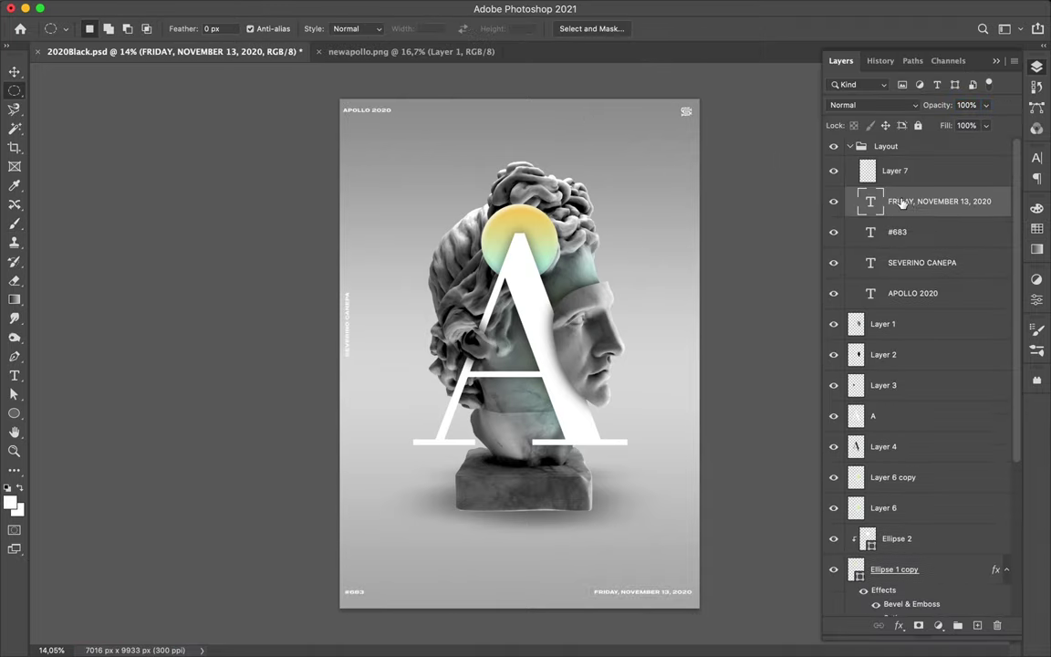
{"action": "key", "text": "ctrl+s"}
{"action": "left_click", "coordinate": [737, 8]}
{"action": "left_click", "coordinate": [785, 40]}
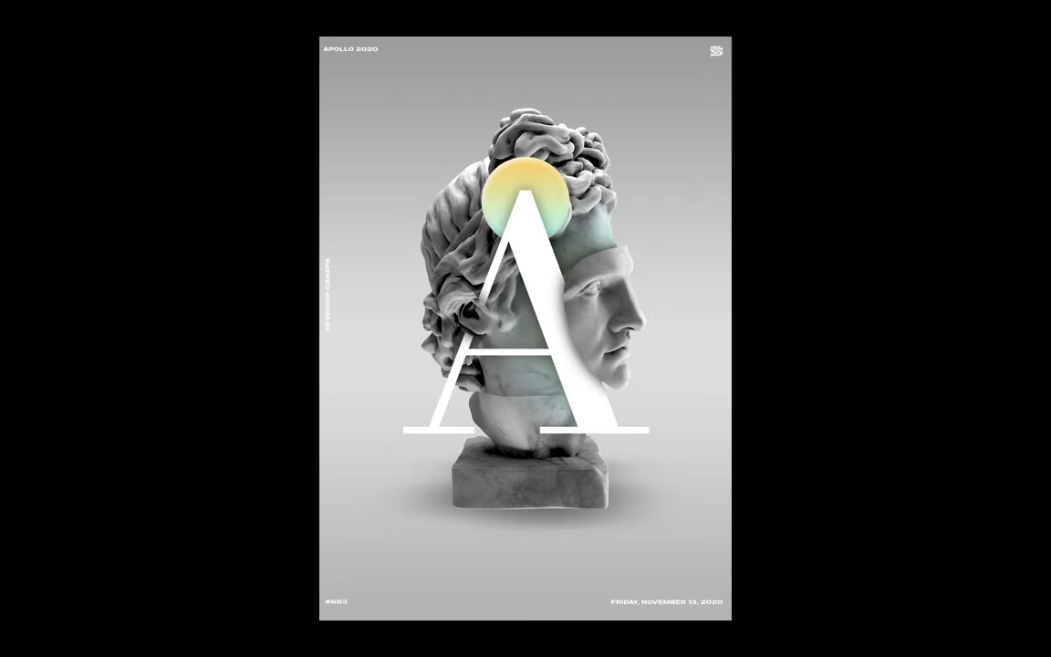